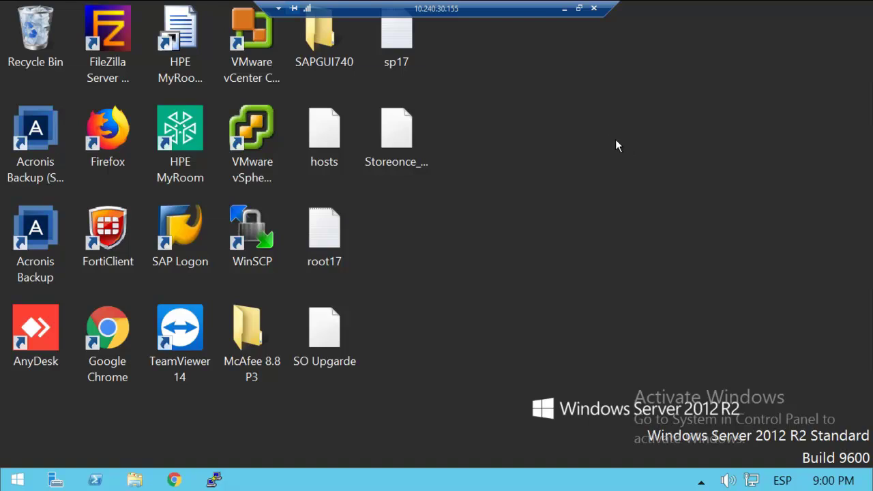
Open Disk Management and maximize its window
right_click(18, 480)
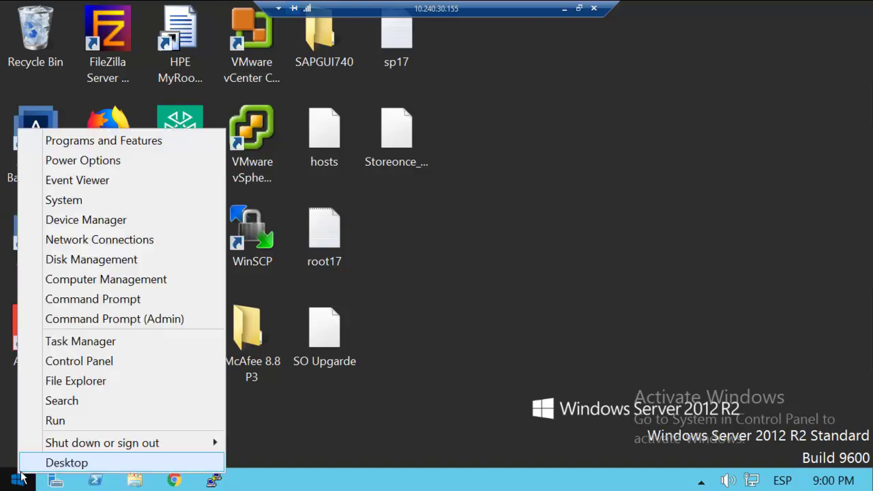
left_click(144, 259)
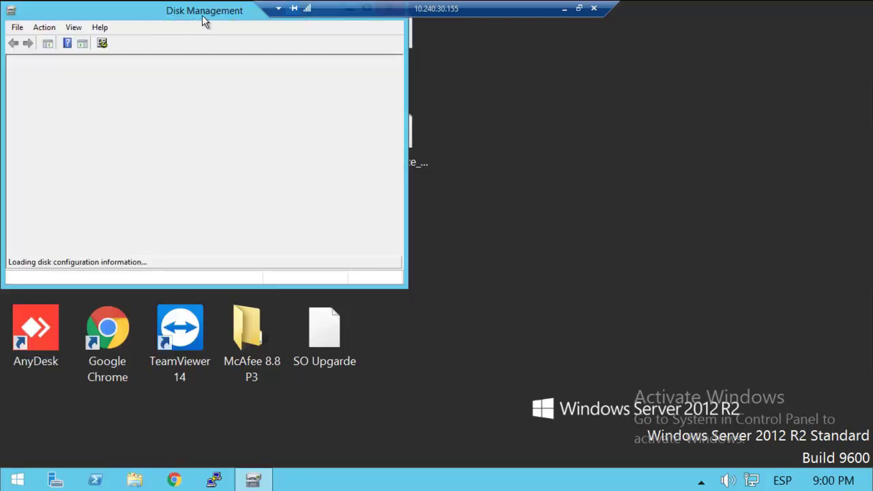
double_click(202, 13)
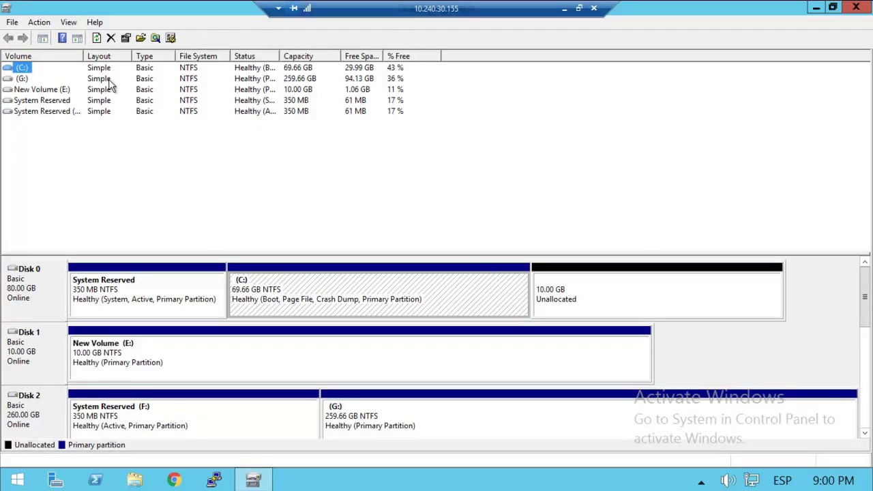
Widen the Volume and Status columns and enlarge the graphical disk area of Disk Management
left_click_drag(82, 55, 113, 56)
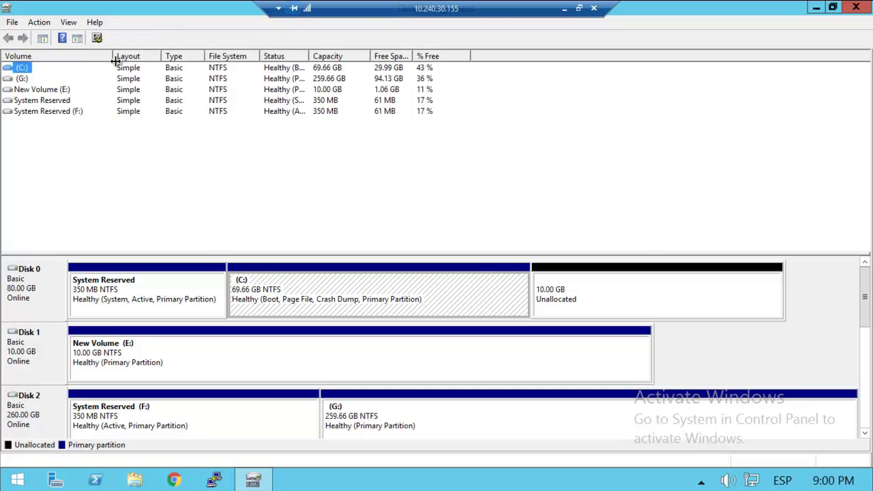
left_click_drag(309, 56, 345, 56)
left_click_drag(97, 252, 110, 161)
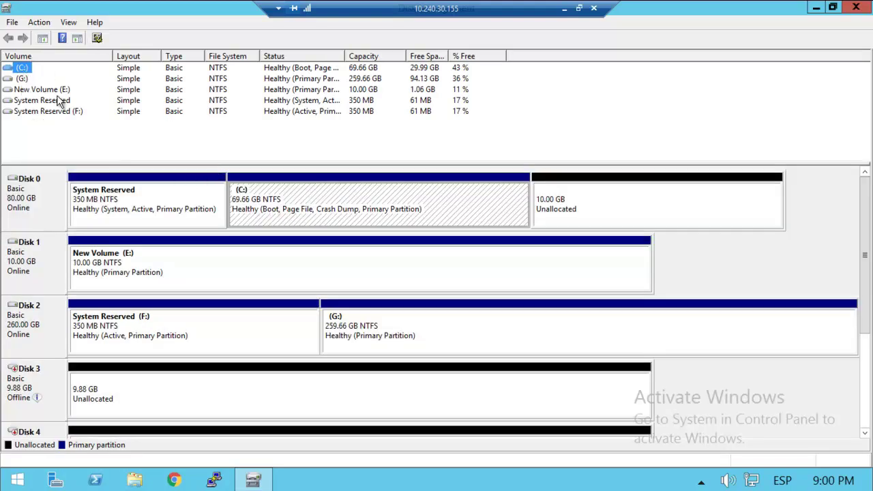
Inspect the G:, New Volume (E:) and System Reserved (F:) volumes, giving the graphical disk view slightly more room
left_click(22, 80)
left_click(51, 91)
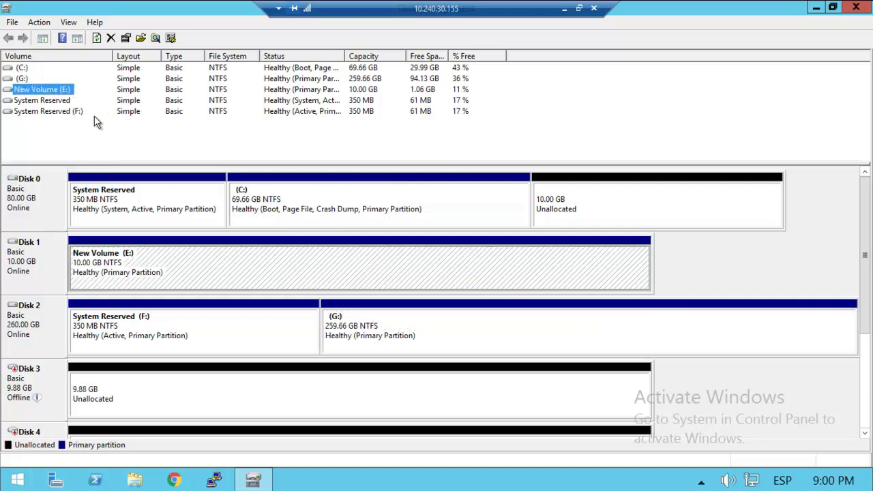
left_click(73, 113)
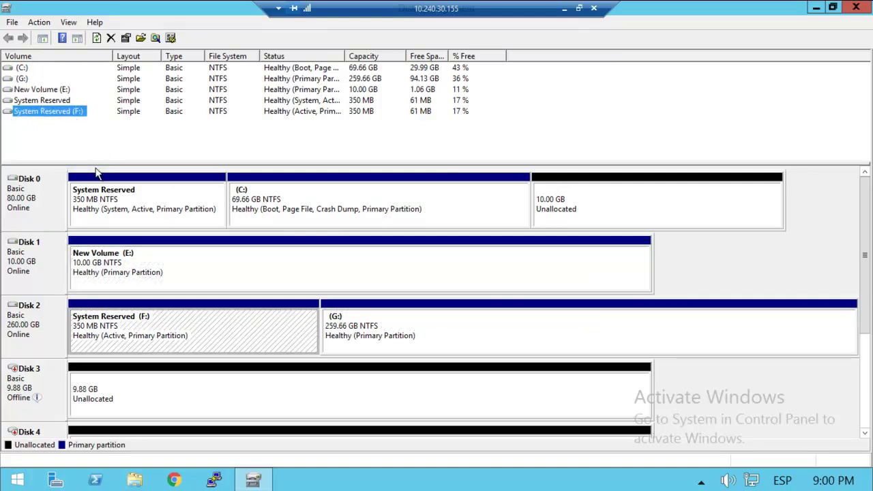
left_click_drag(66, 164, 68, 146)
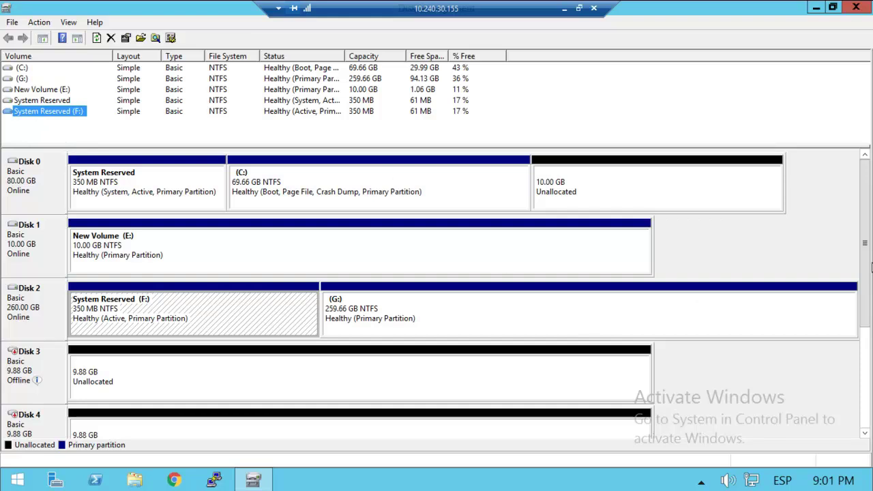
Examine the status and unallocated space of Disk 3, Disk 4 and Disk 5
left_click_drag(870, 273, 871, 341)
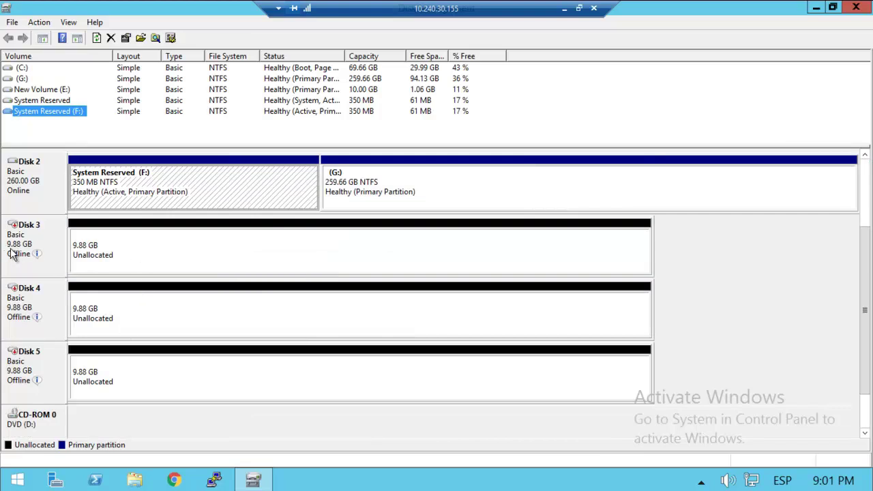
mouse_move(31, 255)
mouse_move(38, 386)
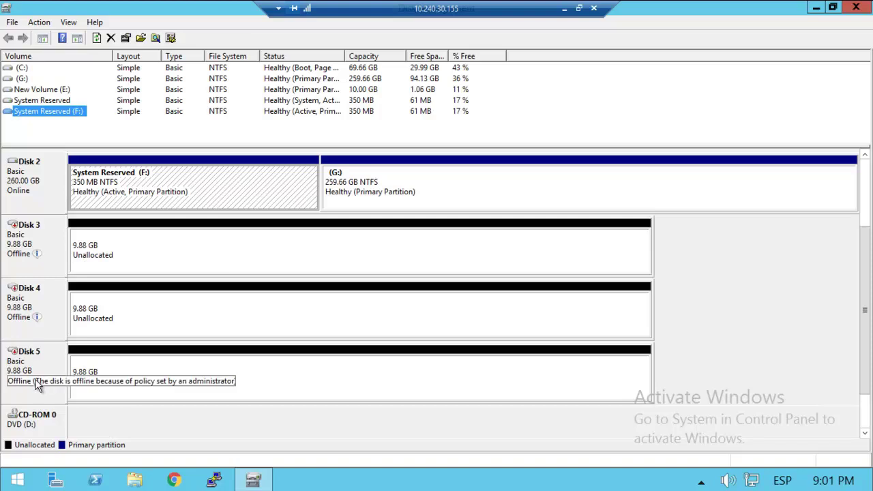
left_click(280, 258)
left_click(263, 318)
left_click(290, 386)
left_click(306, 321)
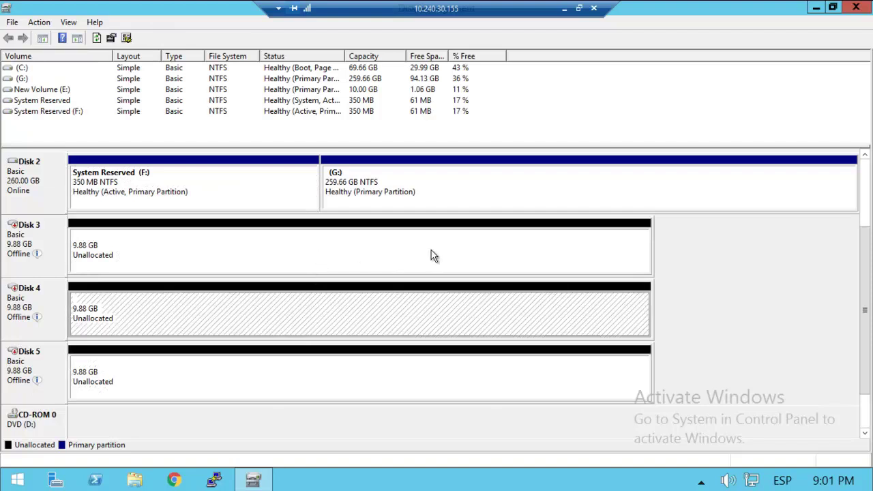
Check which volume and disk commands are available for Disk 3, and review the disks listed above it
left_click(270, 258)
right_click(269, 259)
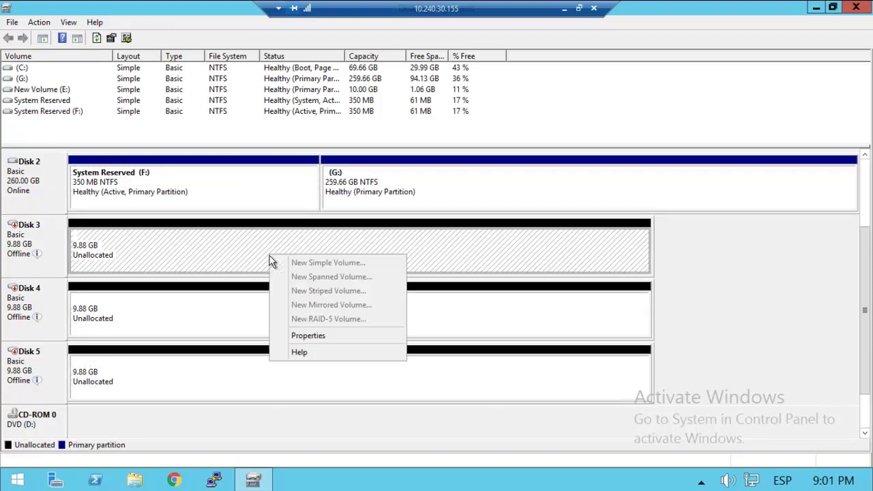
left_click(39, 239)
right_click(38, 239)
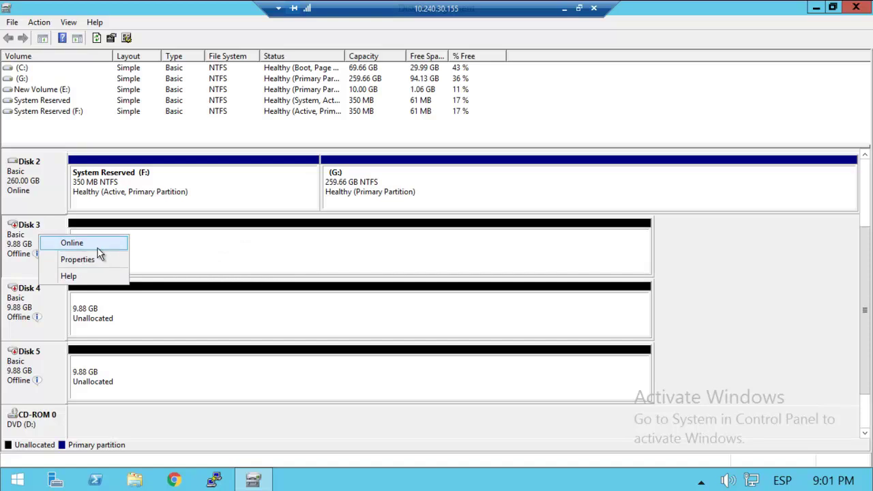
left_click(300, 259)
right_click(298, 257)
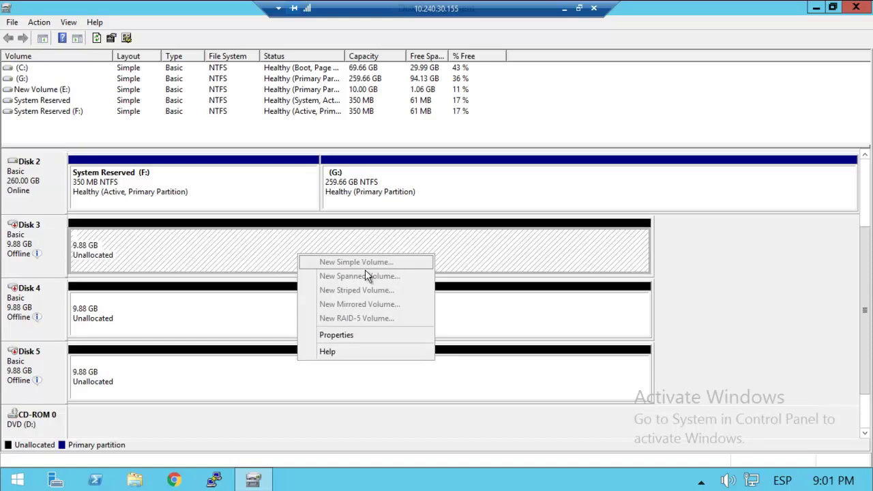
left_click(177, 265)
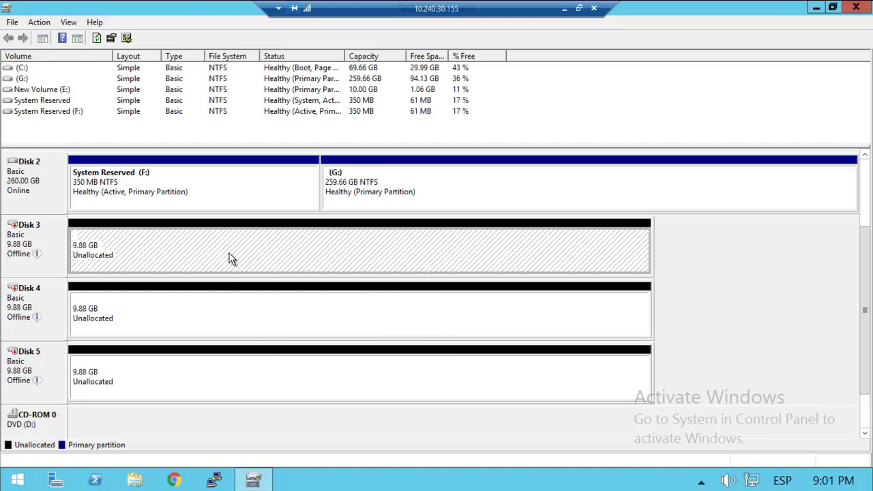
scroll(867, 189, "up", 2)
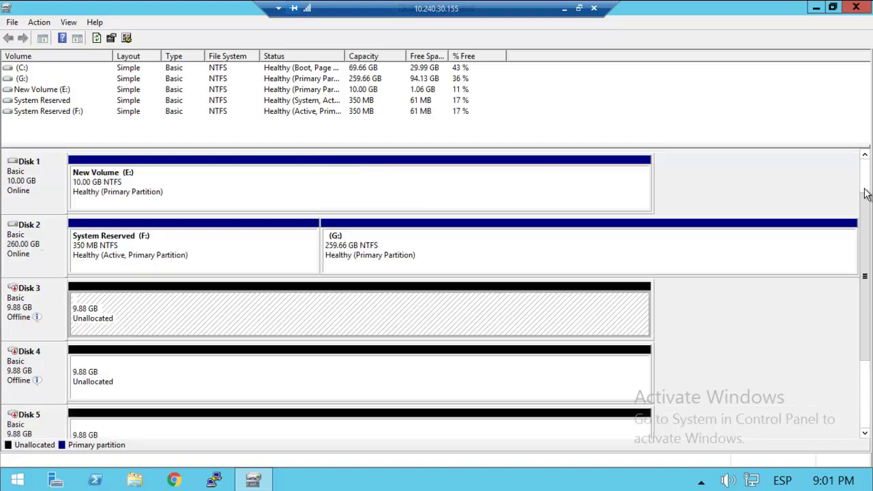
scroll(867, 184, "up", 2)
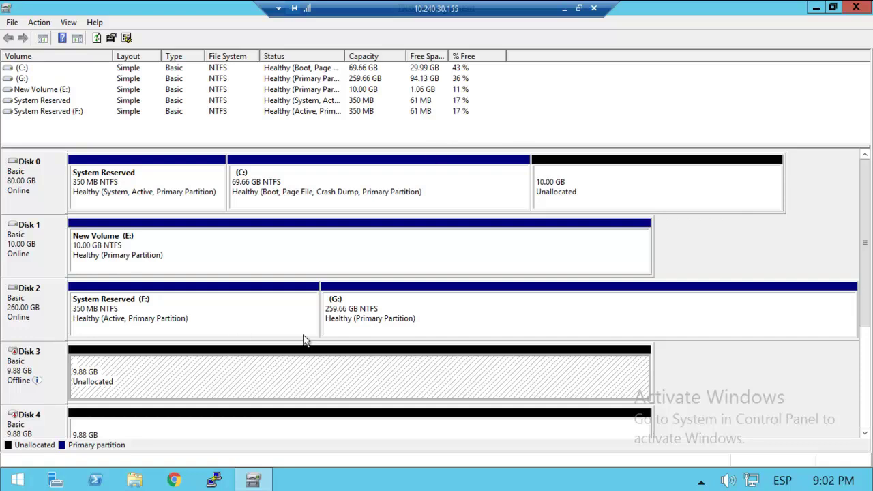
Switch to Server Manager and show the Storage Pools page of File and Storage Services
left_click(54, 482)
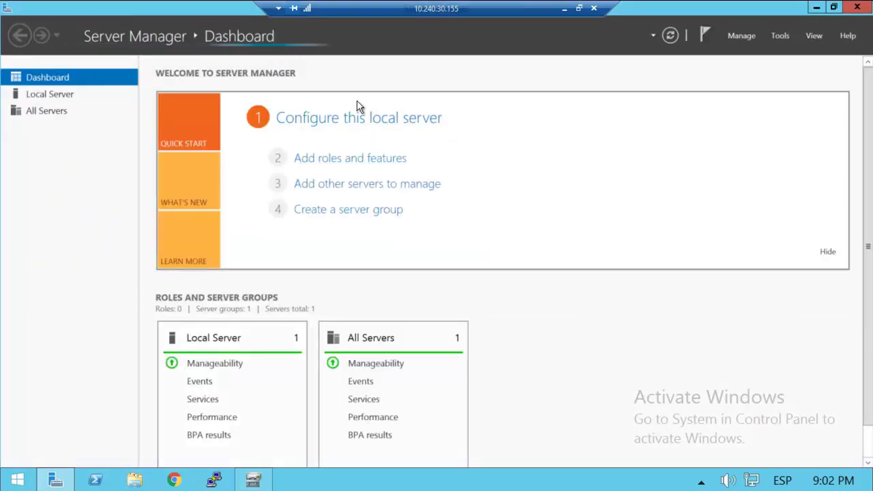
left_click(36, 112)
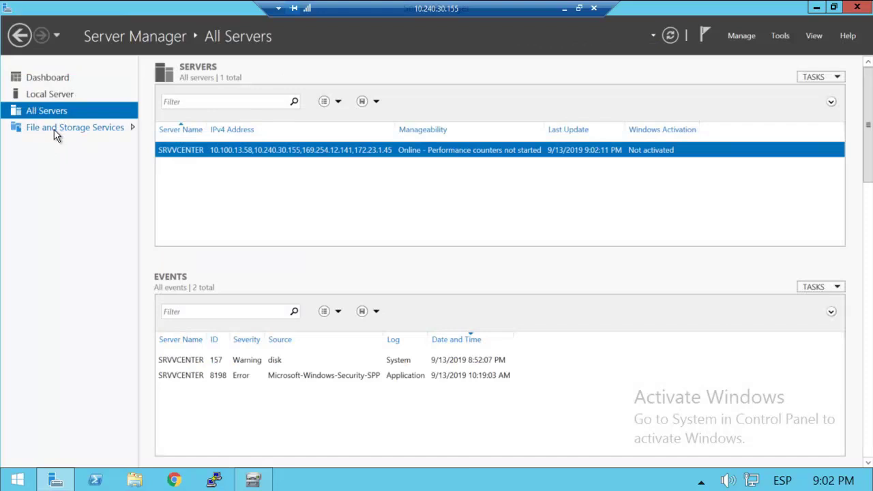
left_click(54, 129)
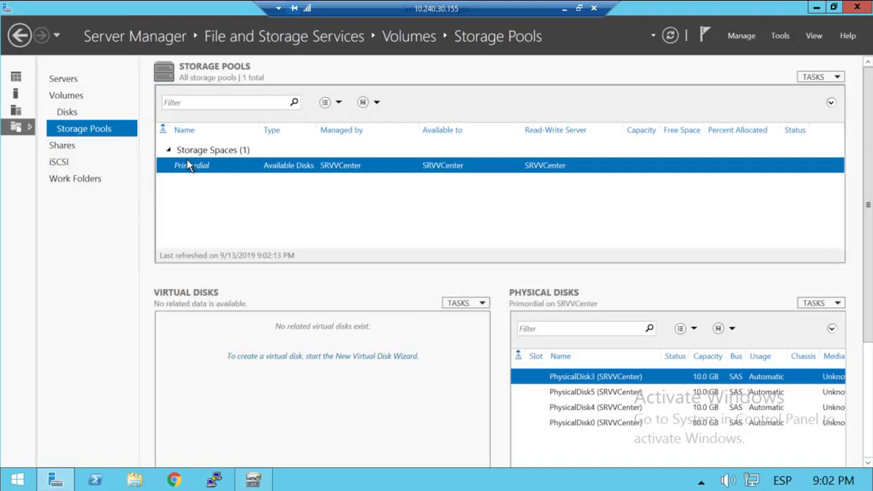
Check the commands available for storage pools and review the physical disks of the Primordial pool
right_click(241, 199)
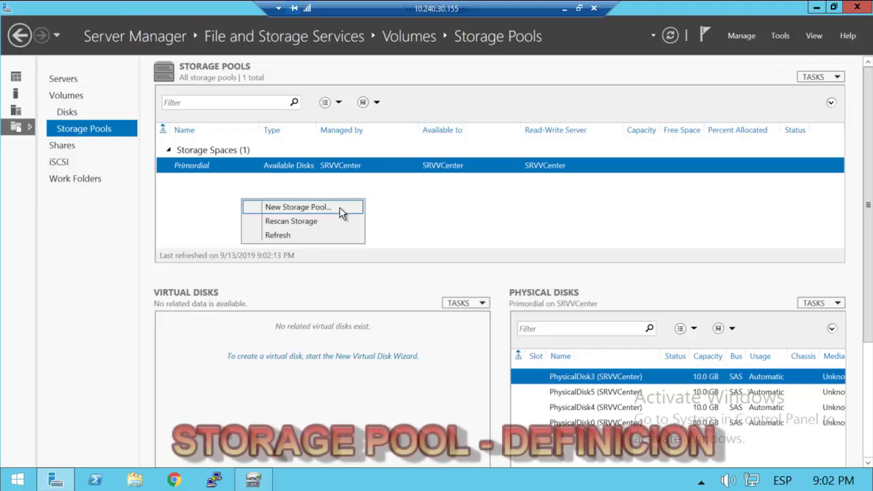
left_click(431, 214)
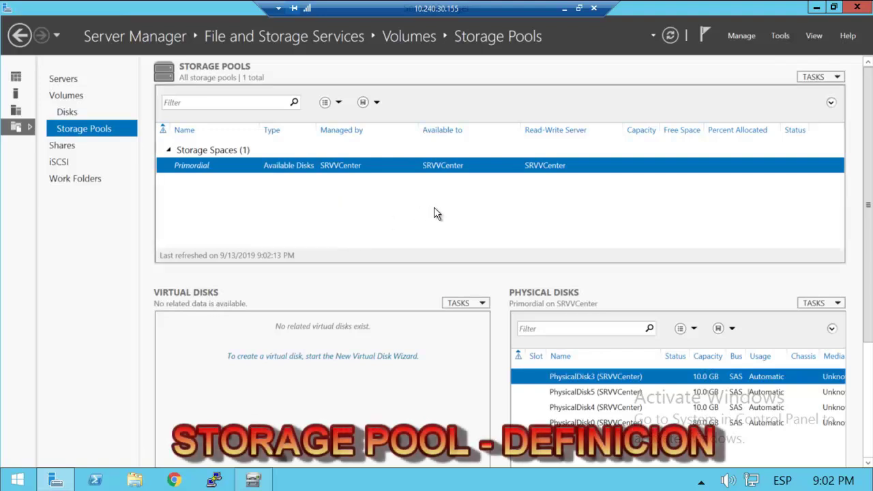
left_click(587, 382)
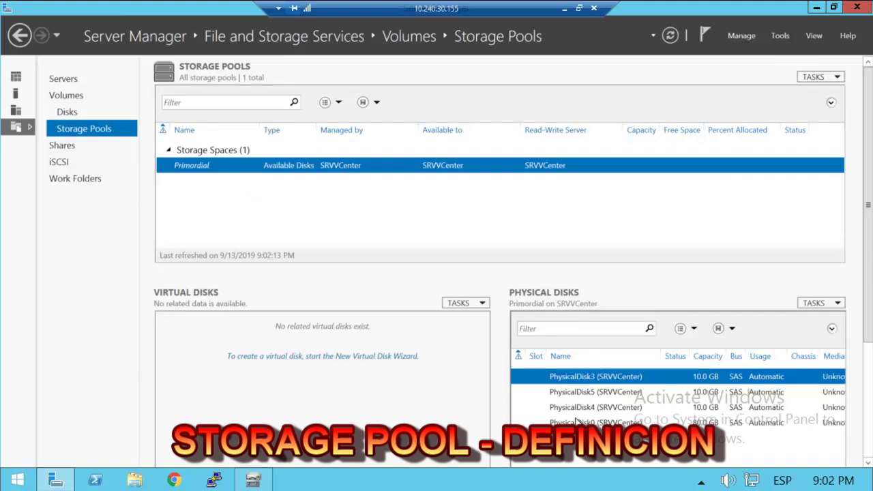
right_click(269, 199)
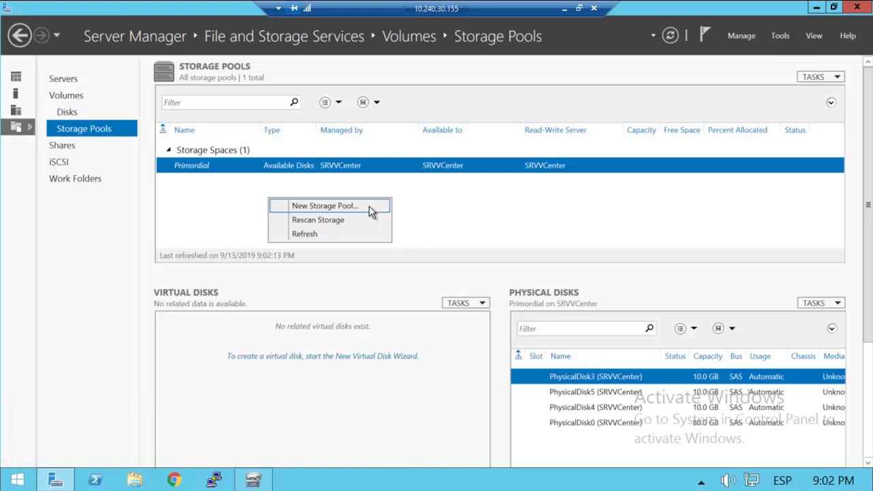
left_click(527, 212)
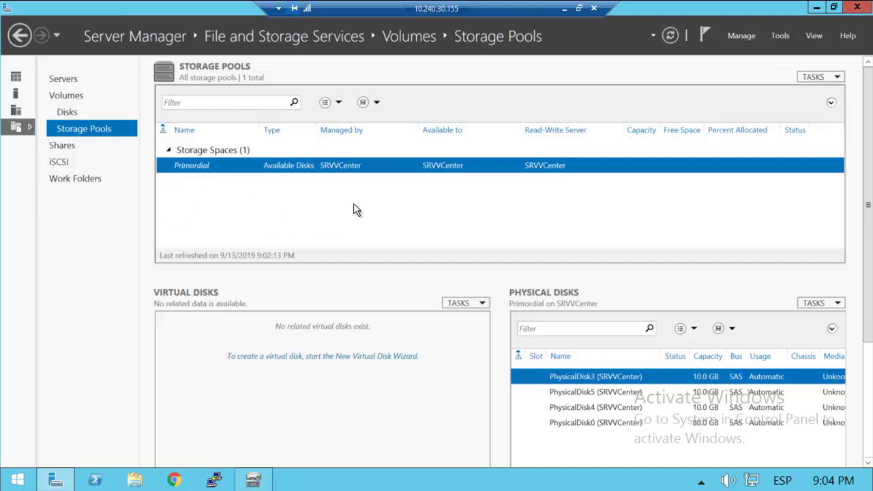
Compare the drives listed in File Explorer with Disks 3, 4 and 5 in Disk Management, checking Disk 3's available commands
left_click(134, 480)
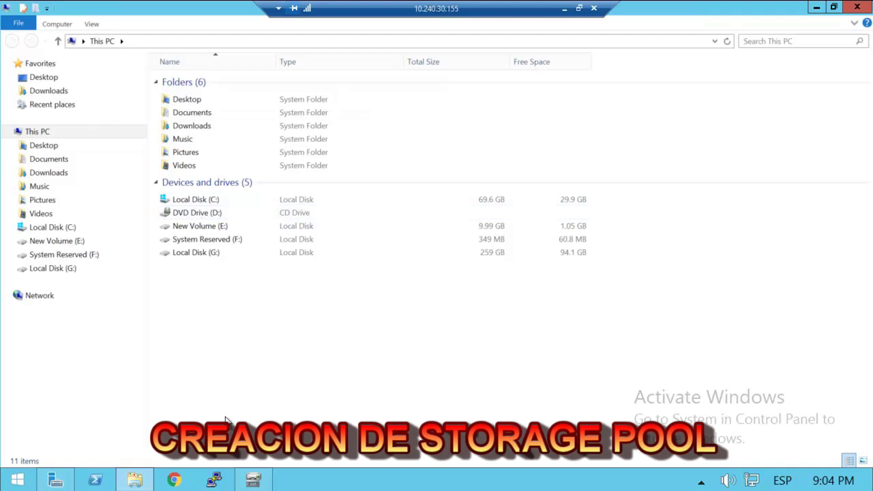
left_click(256, 480)
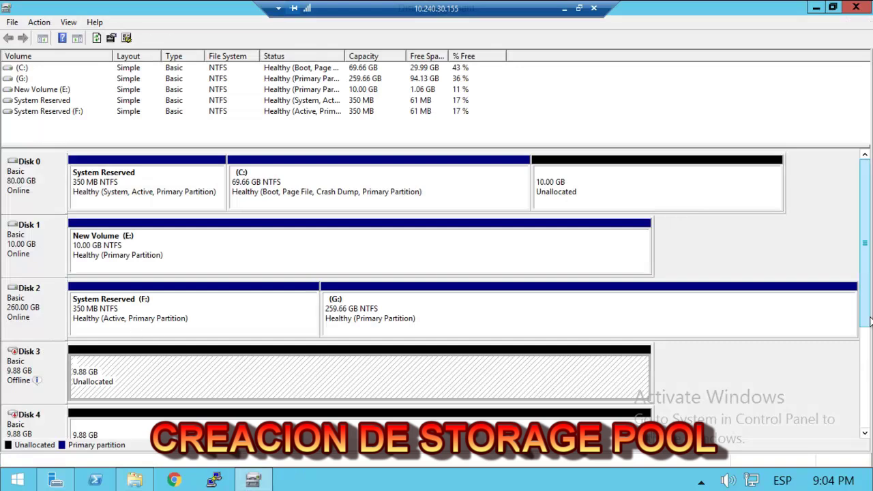
scroll(868, 382, "down", 2)
scroll(868, 392, "down", 1)
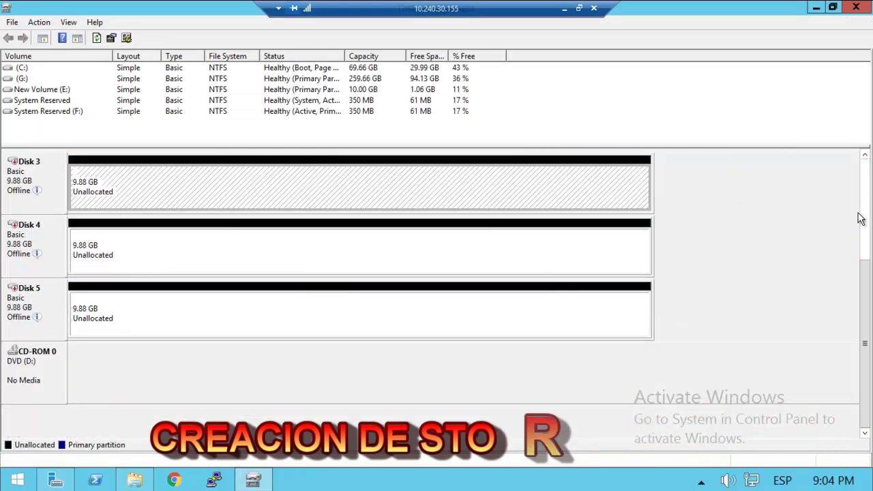
left_click(865, 157)
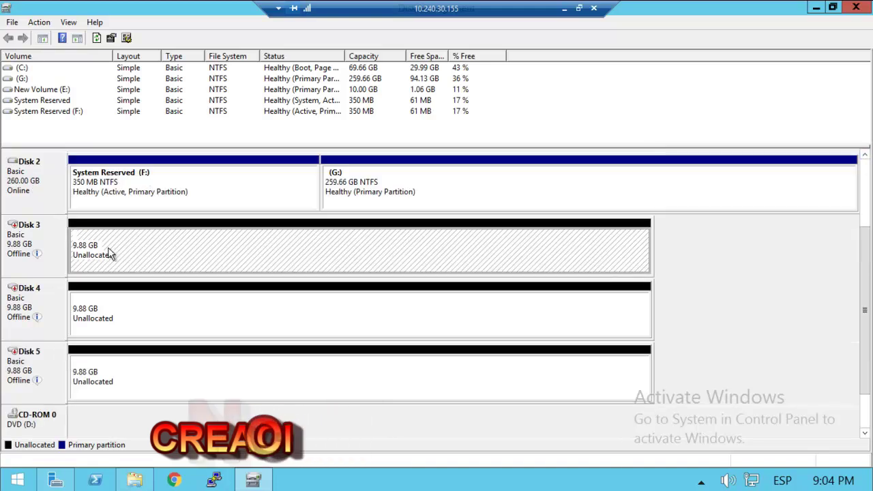
right_click(33, 232)
left_click(244, 263)
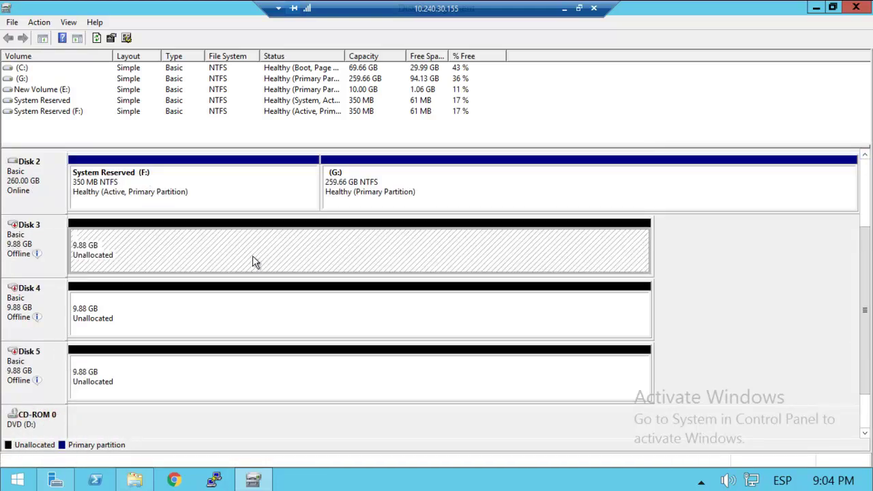
key("super+e")
key("alt+Tab")
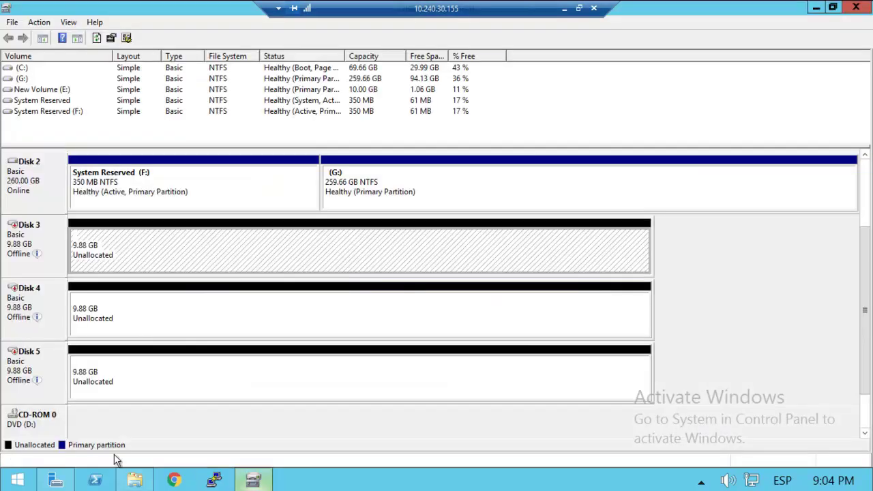
Examine PhysicalDisk3, PhysicalDisk4 and PhysicalDisk5 of the Primordial pool in Server Manager and compare them with the disks in Disk Management
left_click(65, 481)
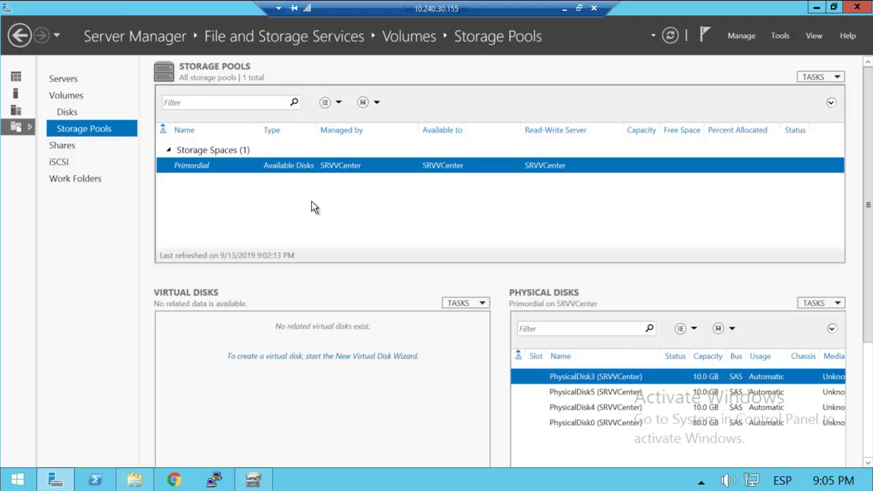
right_click(277, 204)
key("Escape")
left_click(566, 393)
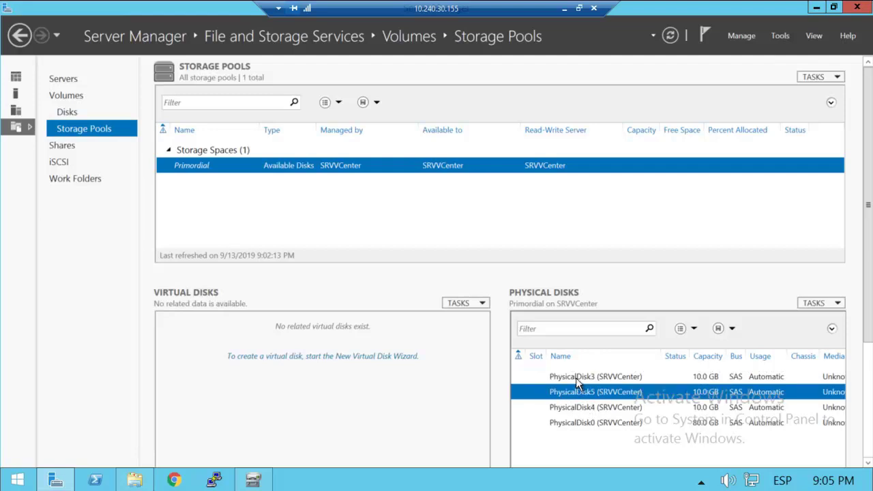
left_click(576, 377)
left_click(587, 406)
left_click(589, 392)
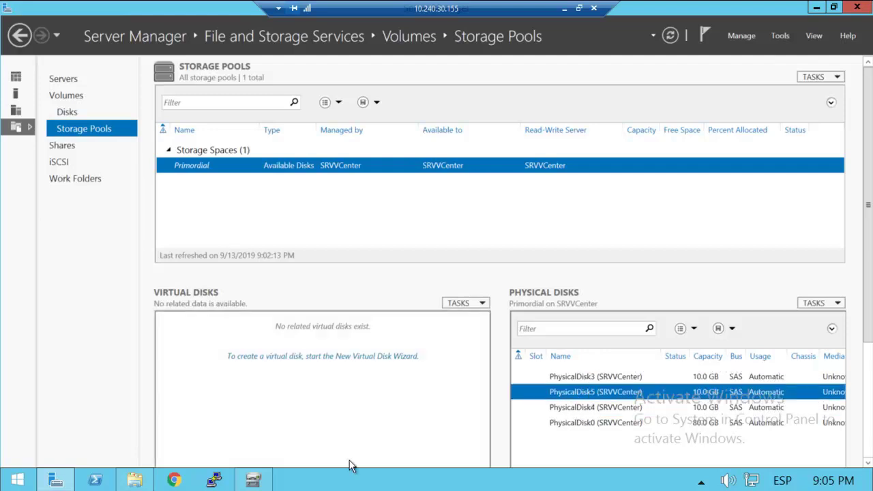
left_click(253, 480)
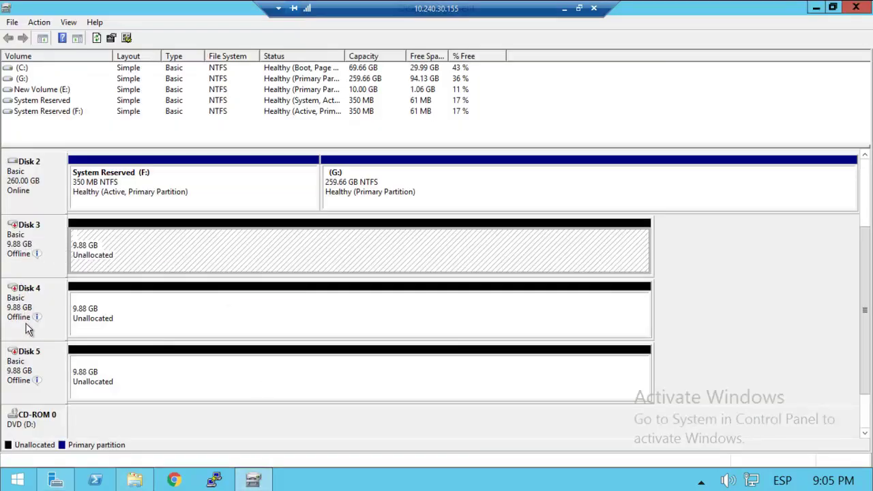
Compare PhysicalDisk0 of the Primordial pool with Disk 0 in Disk Management
key("alt+Tab")
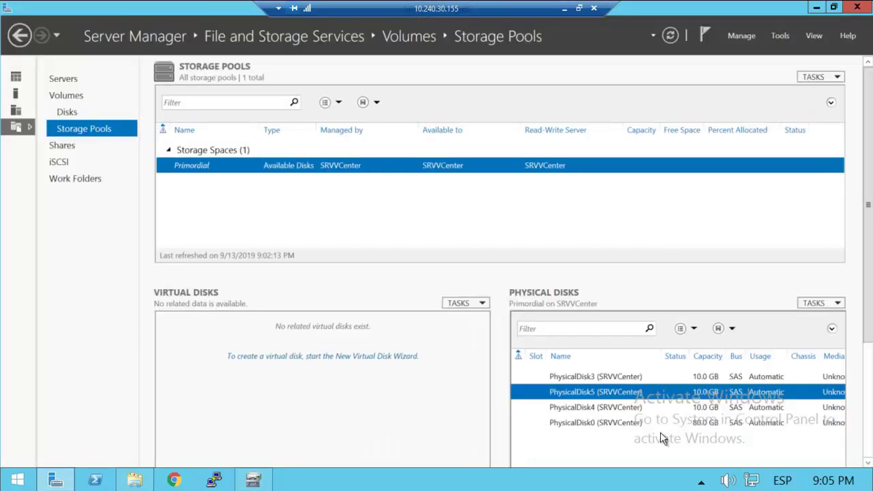
left_click(586, 424)
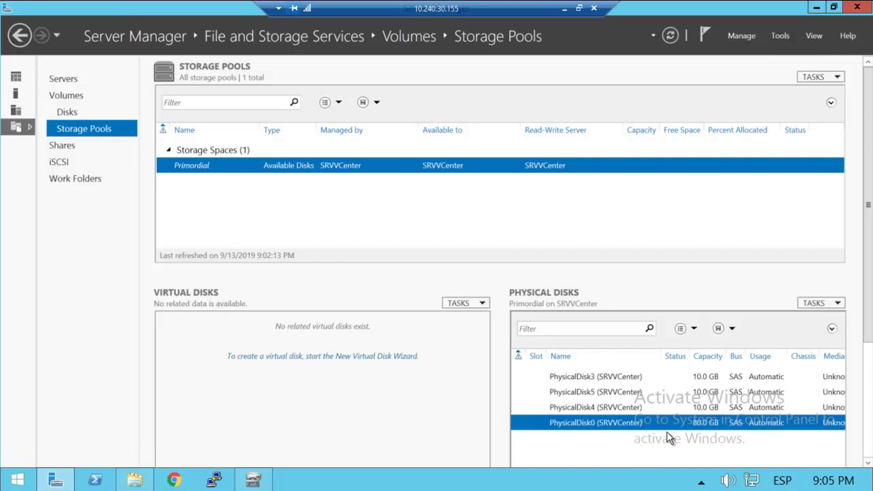
key("alt+Tab")
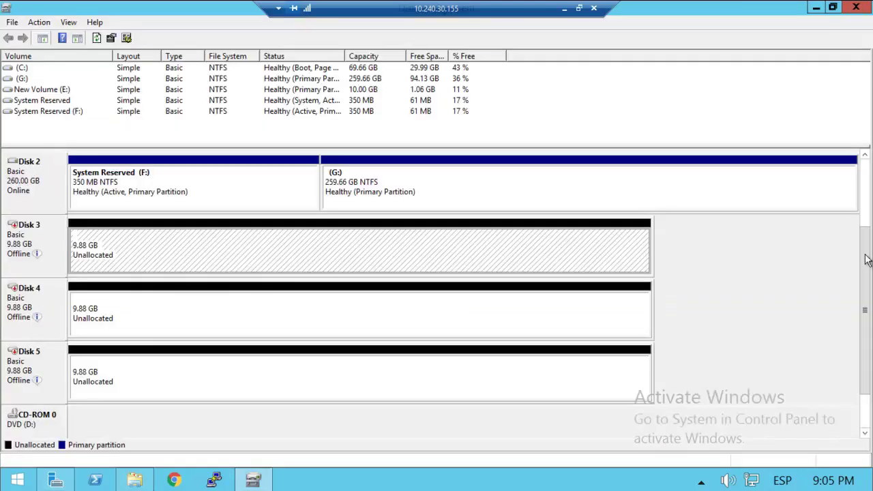
scroll(869, 183, "up", 2)
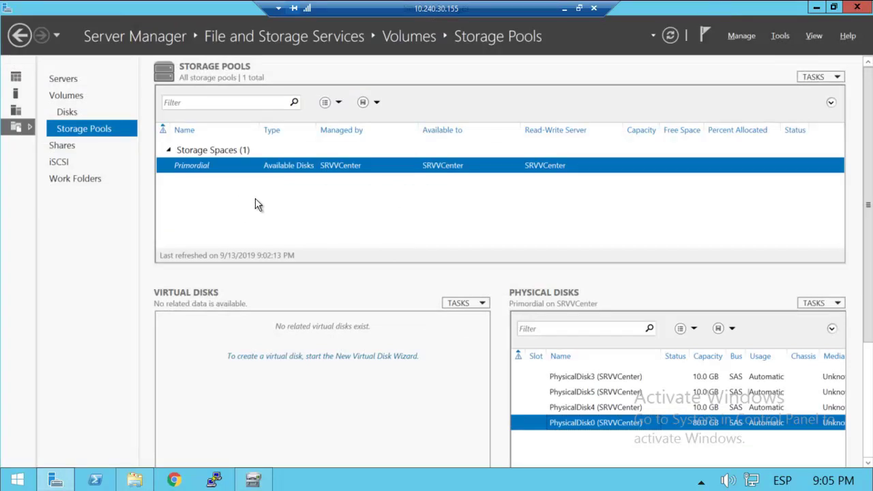
Select PhysicalDisk3, PhysicalDisk4 and PhysicalDisk5 in Server Manager and compare them with the offline disks in Disk Management
left_click(574, 377)
left_click(594, 391, "ctrl")
left_click(590, 405, "ctrl")
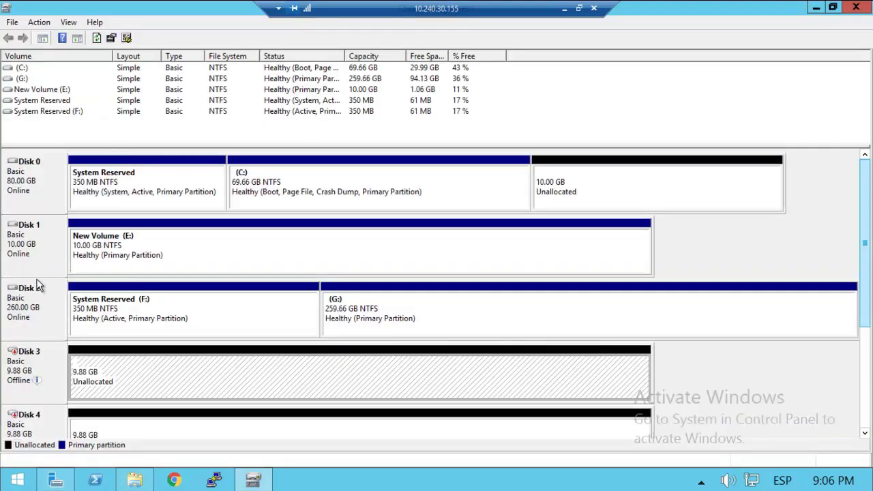
mouse_move(28, 376)
key("alt+Tab")
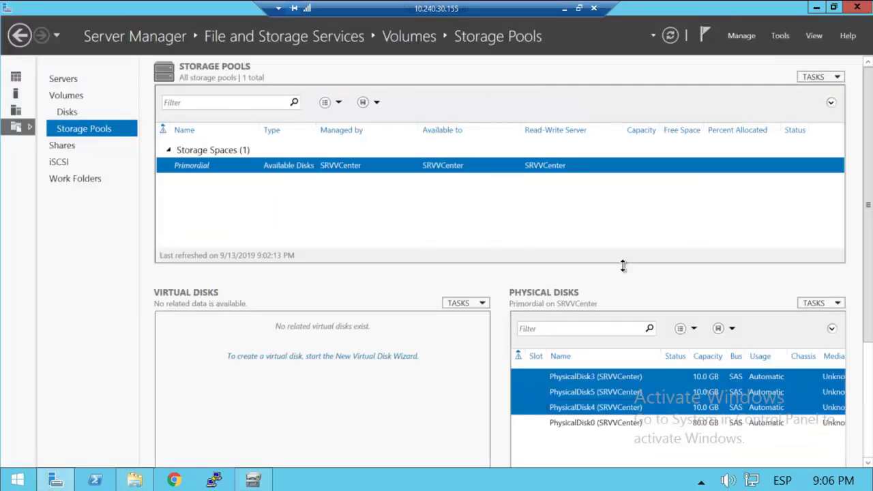
left_click(569, 379)
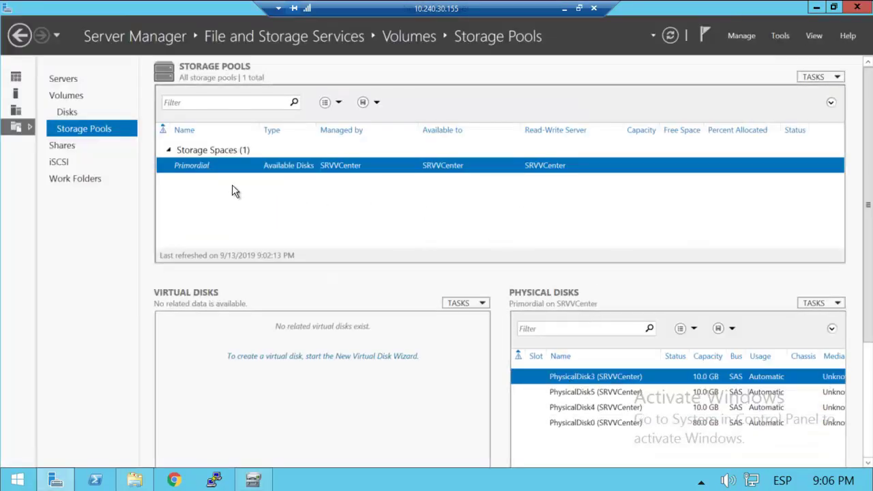
Start a new storage pool named Pool1 from the Primordial pool and continue to the physical disk selection
right_click(241, 199)
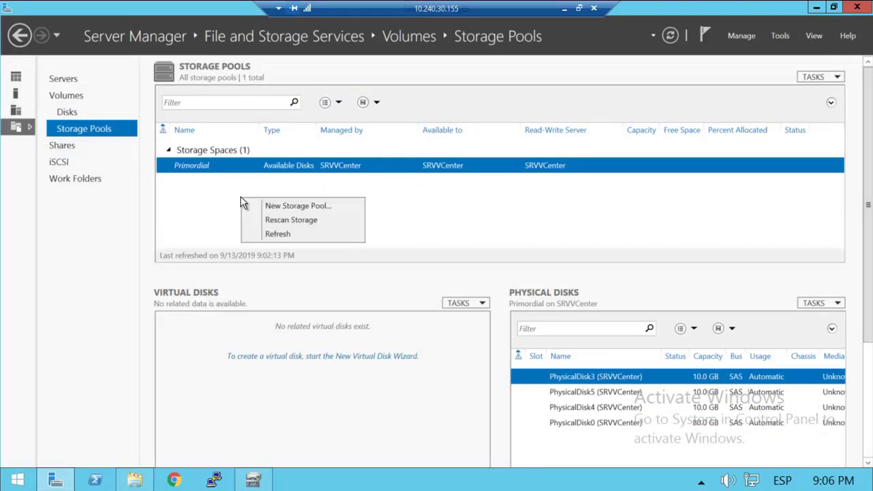
left_click(322, 206)
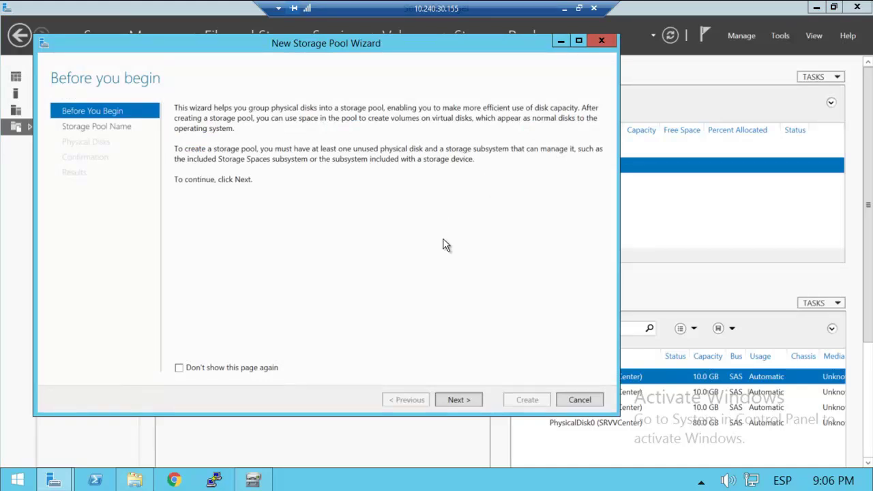
left_click(464, 400)
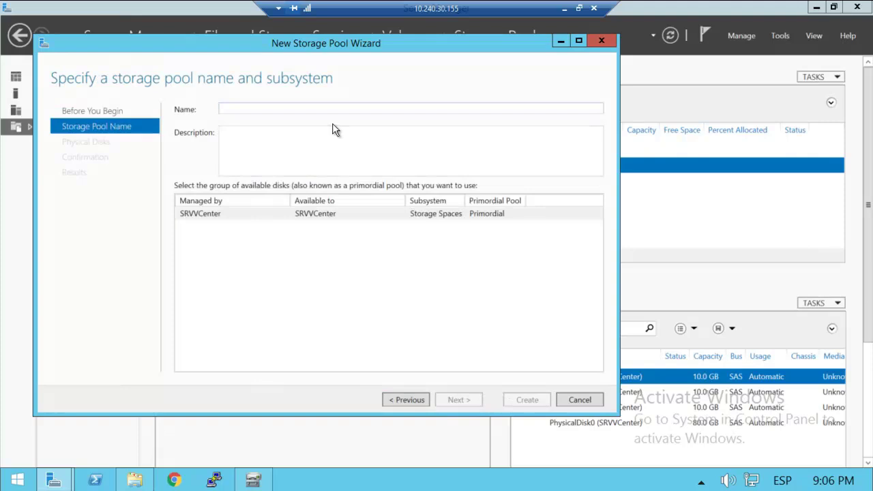
type("Pool1")
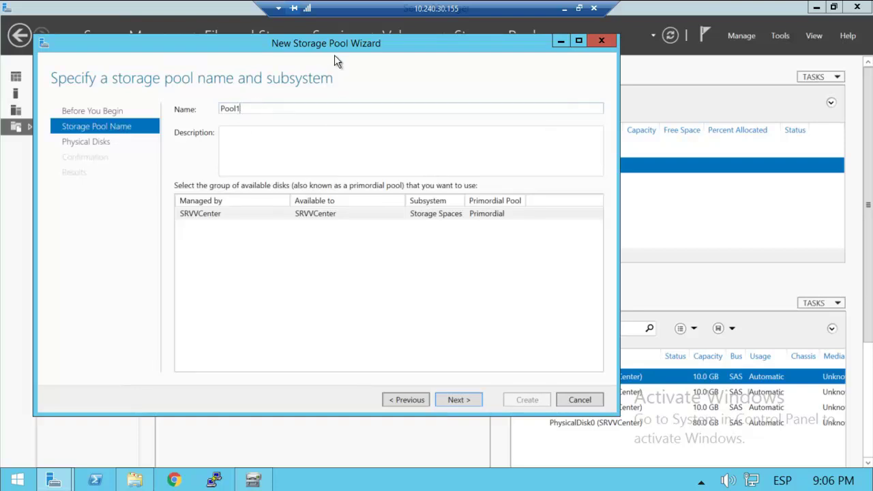
left_click_drag(352, 46, 581, 65)
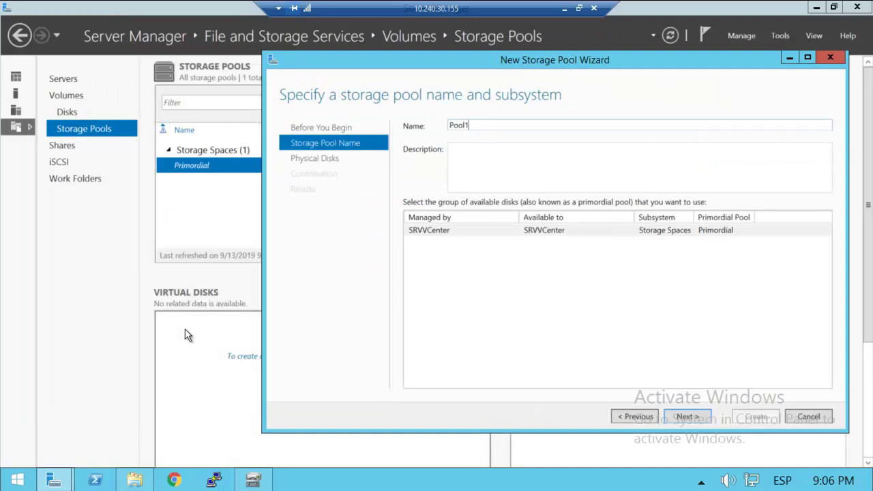
left_click_drag(481, 66, 329, 62)
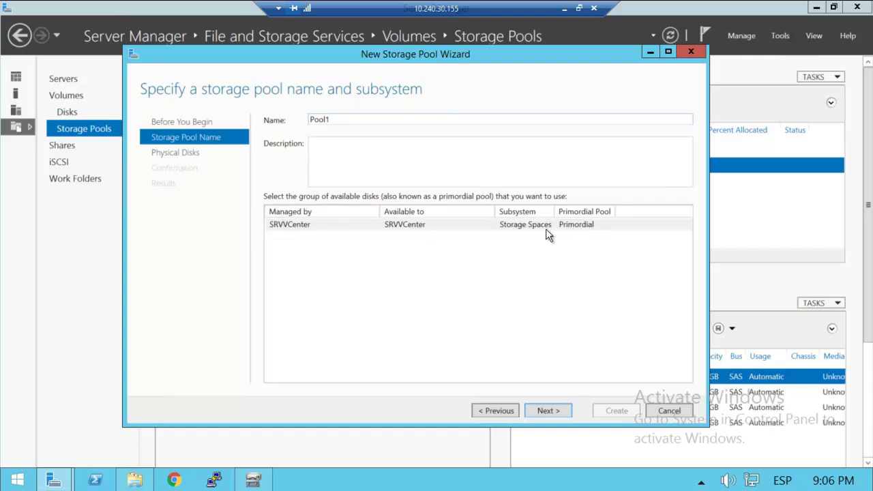
left_click(547, 413)
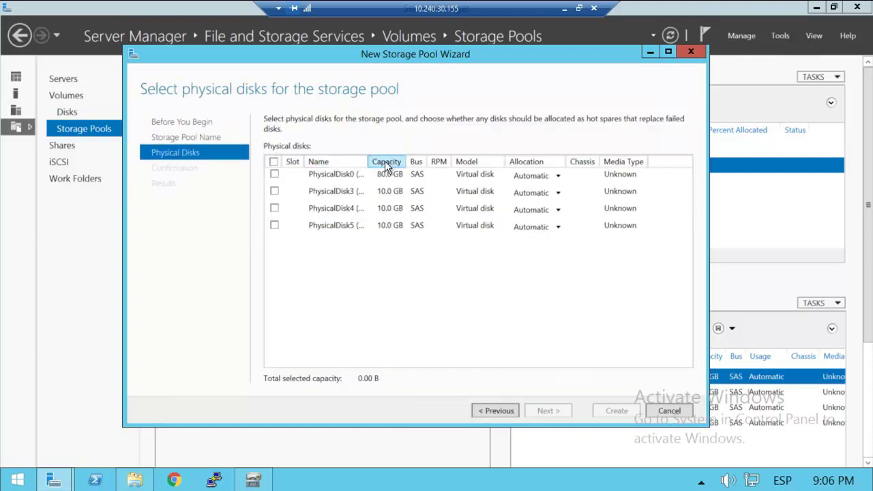
Include PhysicalDisk3, PhysicalDisk4 and PhysicalDisk5 in the pool, widening the Name column and the wizard window
left_click_drag(369, 162, 431, 164)
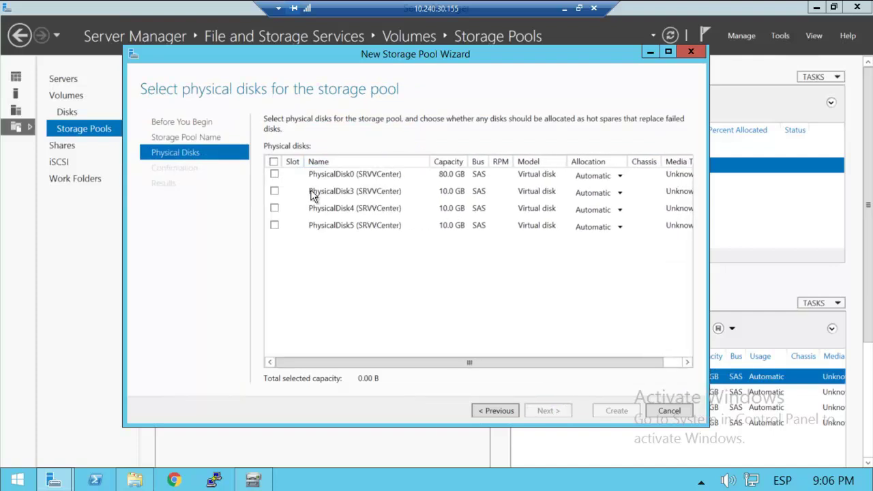
left_click(274, 191)
left_click(275, 208)
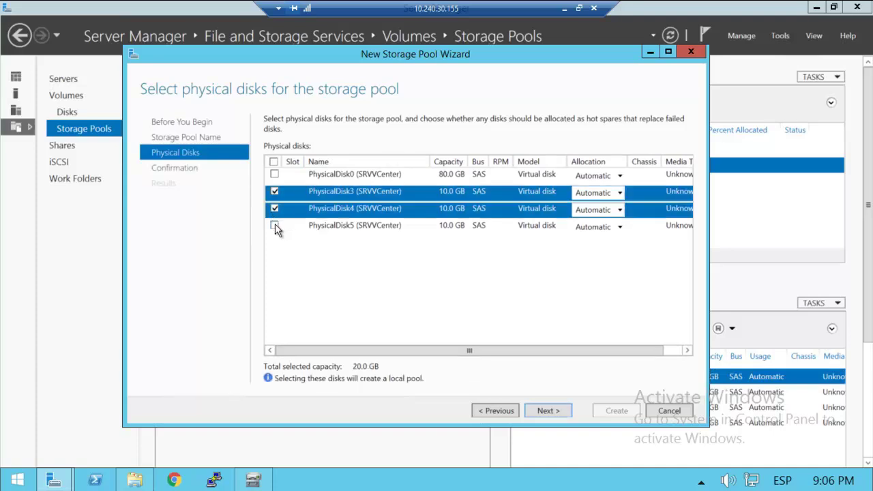
left_click(275, 224)
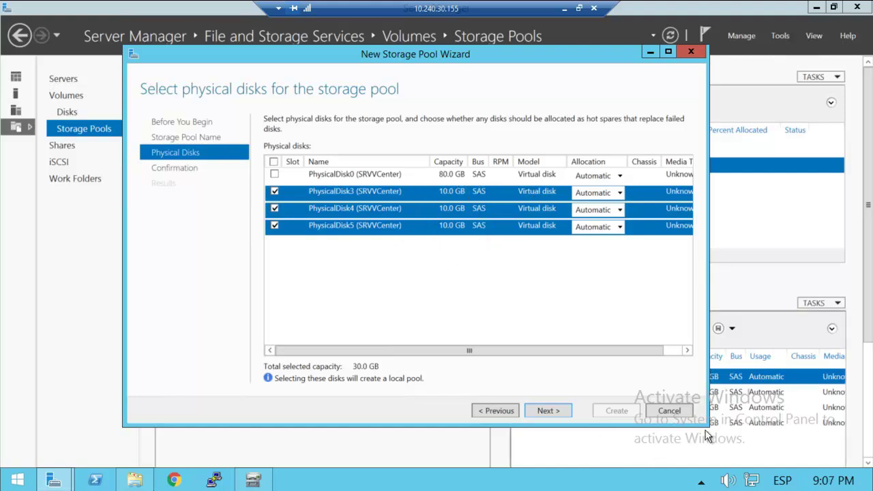
left_click_drag(707, 424, 774, 442)
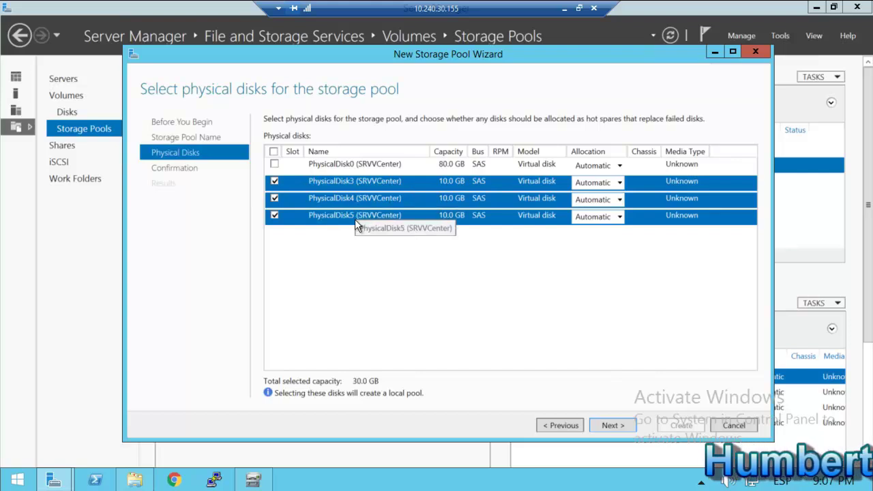
Check the chosen physical disks against Disks 3, 4 and 5 in Disk Management, then return to the New Storage Pool Wizard
key("Escape")
key("alt+Tab")
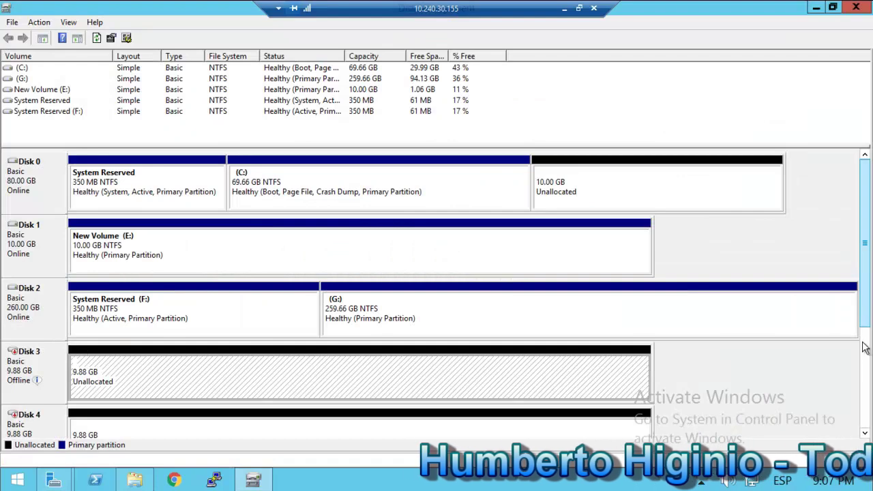
scroll(843, 362, "down", 2)
key("alt+Tab")
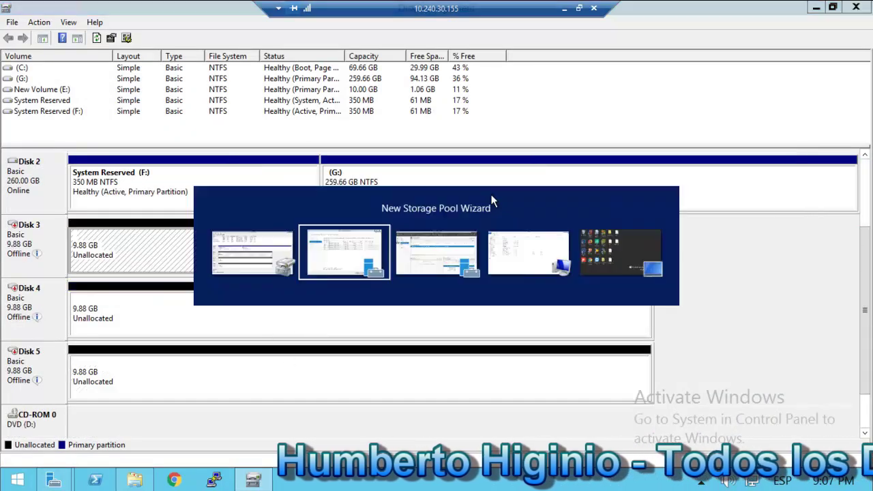
left_click(817, 8)
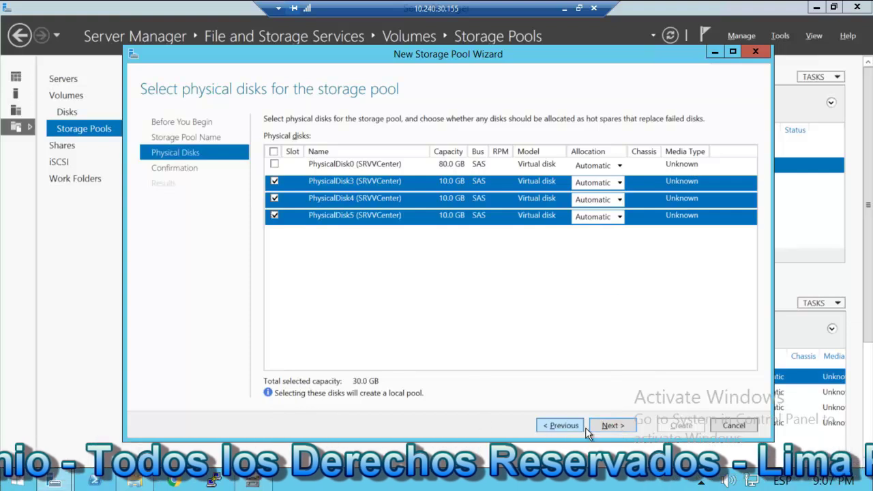
Confirm the disk selection, create the storage pool Pool1 and close the wizard without creating a virtual disk
left_click(612, 427)
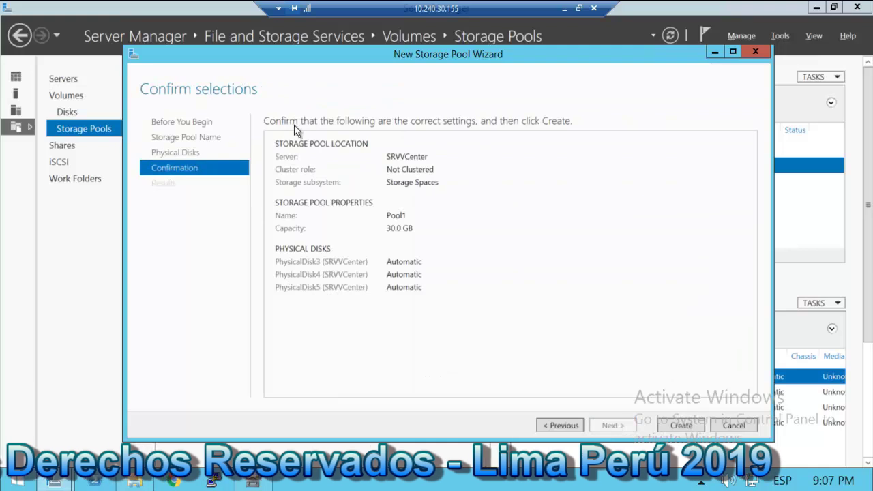
left_click(682, 425)
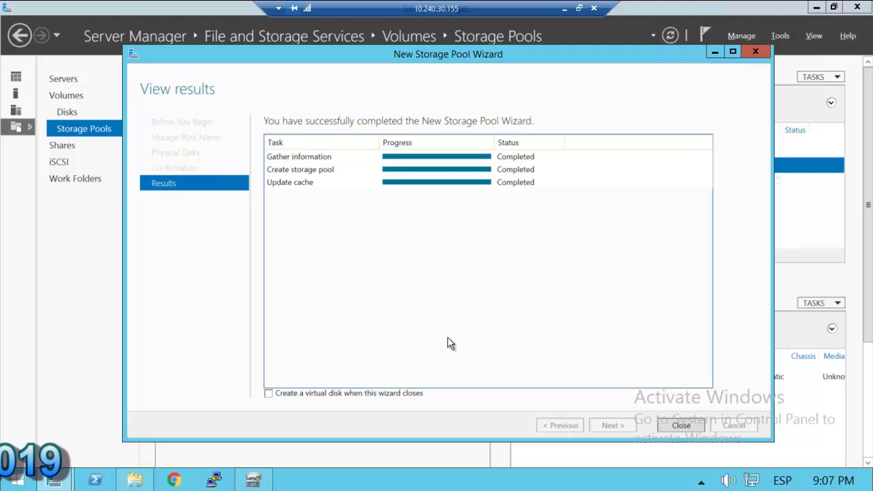
left_click(682, 425)
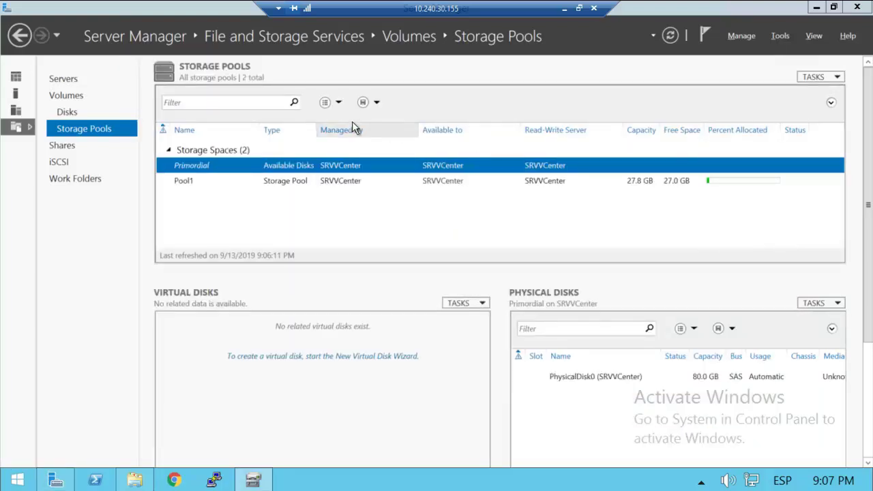
Examine the physical disks belonging to Pool1 and check in Disk Management which disks are still listed
left_click(182, 181)
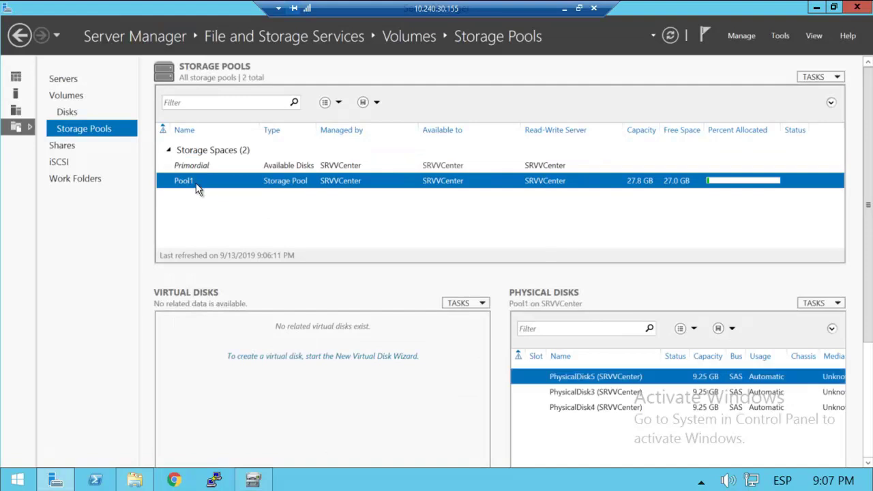
left_click(578, 392)
left_click(573, 407)
left_click(575, 393)
left_click(586, 378)
left_click(590, 393)
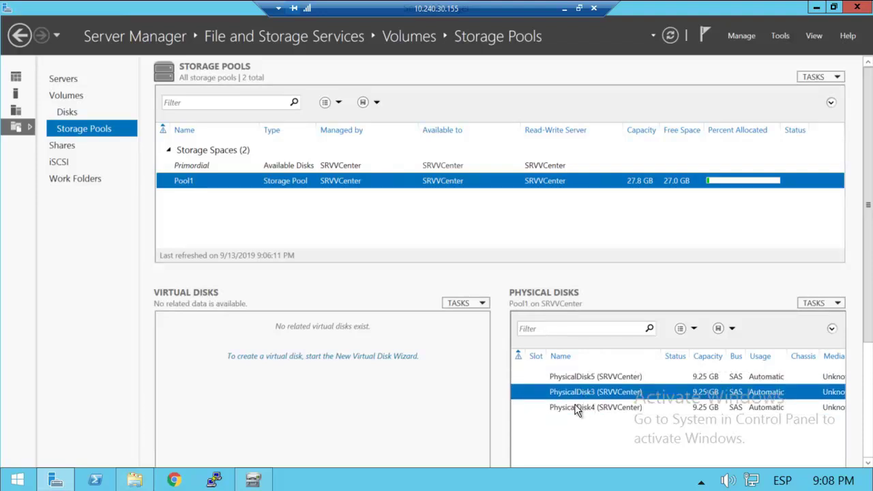
left_click(578, 407)
left_click(576, 390)
left_click(576, 380)
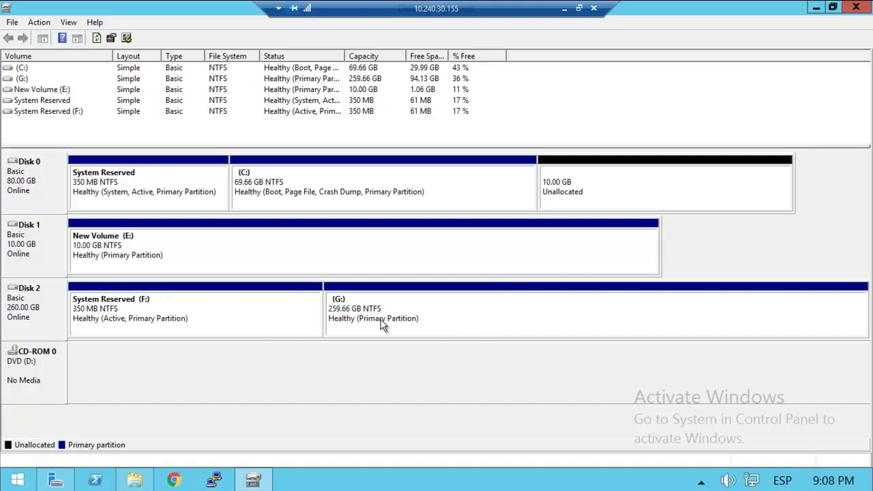
key("alt+Tab")
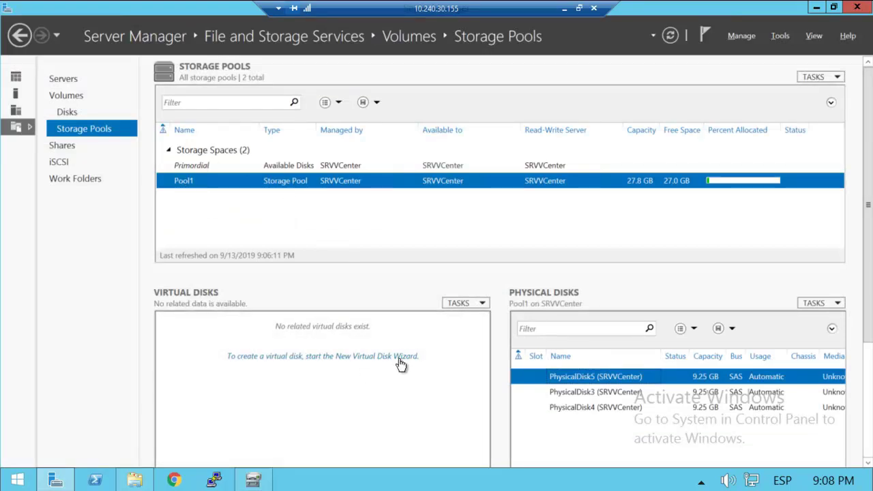
Start the New Virtual Disk Wizard and choose Pool1 as the storage pool
left_click(330, 360)
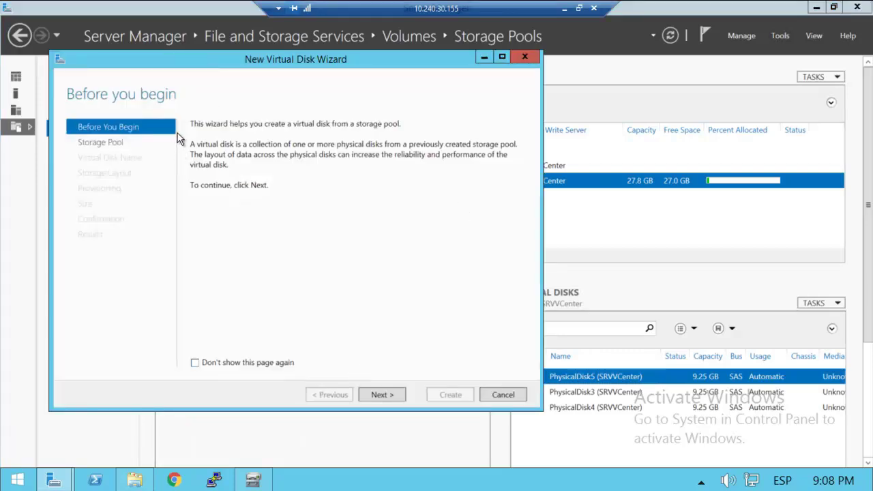
left_click(382, 395)
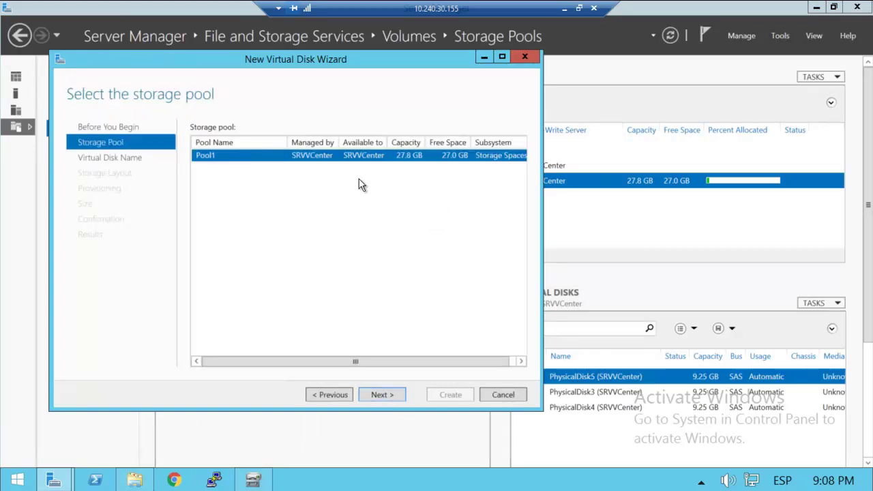
left_click_drag(246, 60, 453, 110)
left_click_drag(410, 89, 375, 85)
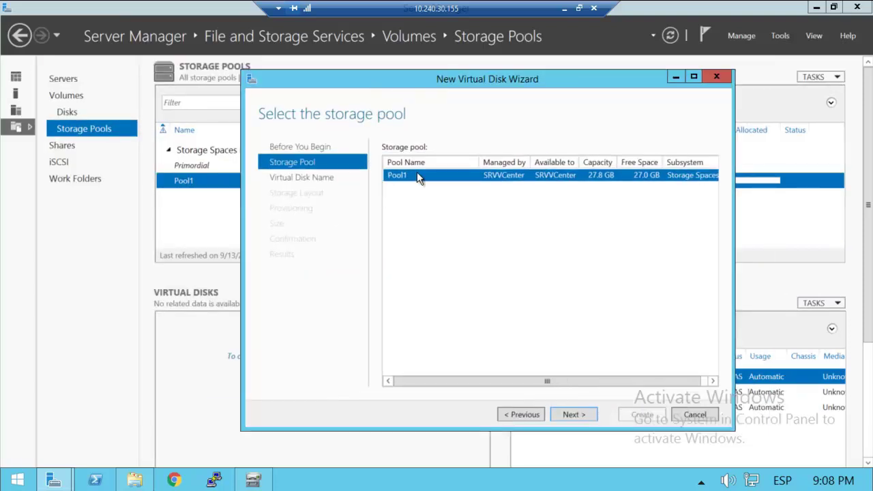
left_click(578, 416)
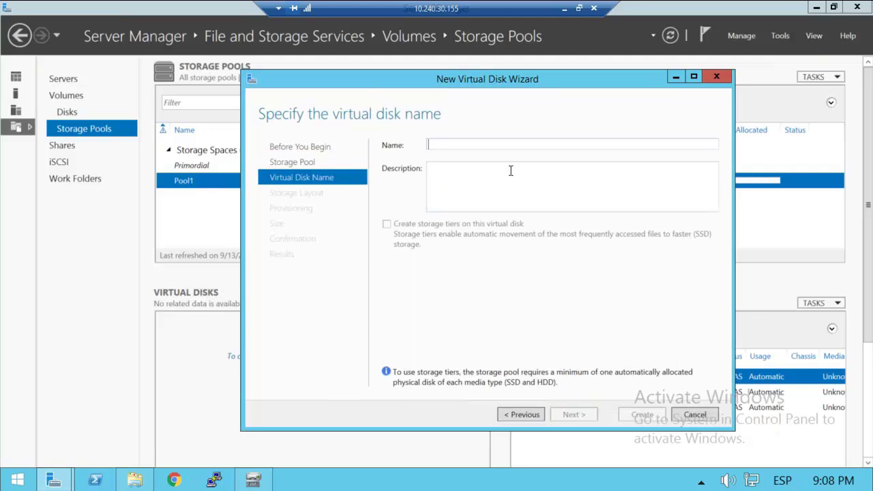
Name the virtual disk Pool1 and continue to the storage layout selection
type("Pool1")
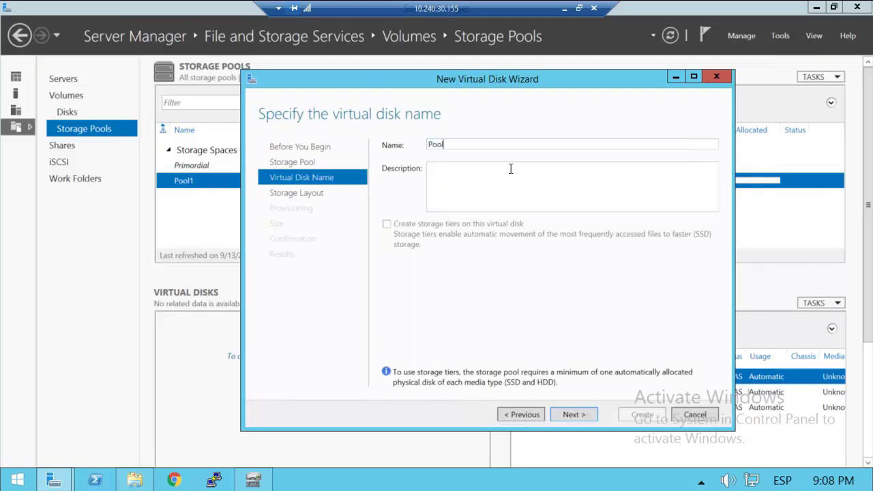
left_click(582, 416)
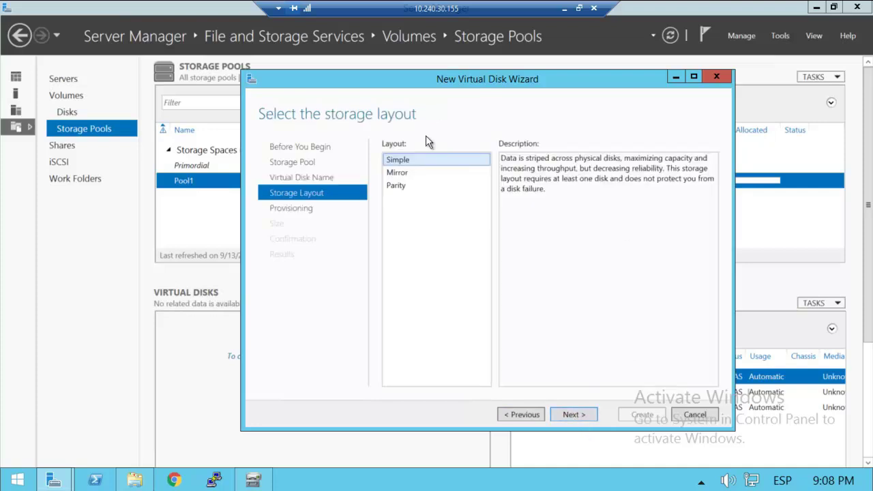
left_click_drag(477, 79, 390, 68)
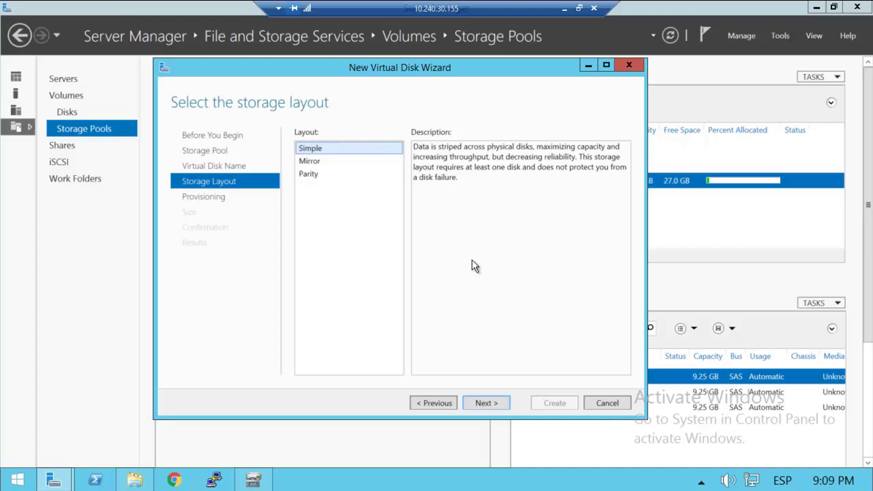
Compare the descriptions of the Simple, Mirror and Parity storage layouts and examine the physical disks in Pool1
left_click(345, 162)
left_click(341, 175)
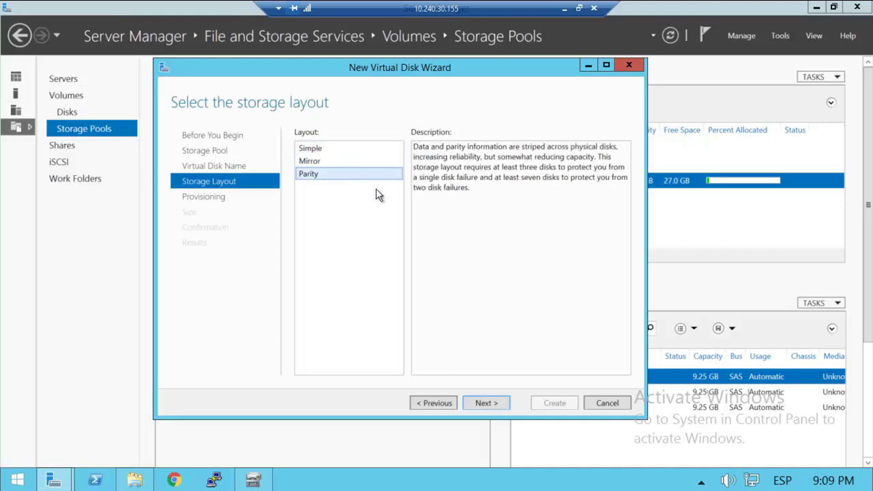
left_click(343, 148)
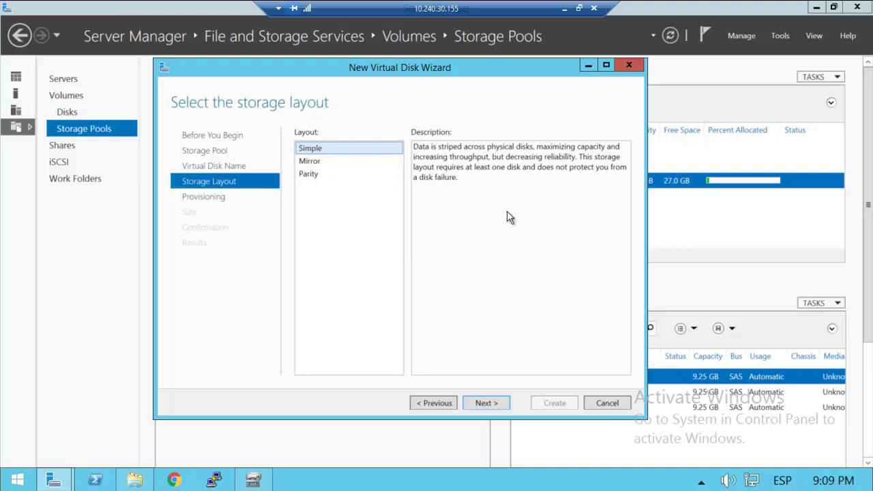
left_click(312, 162)
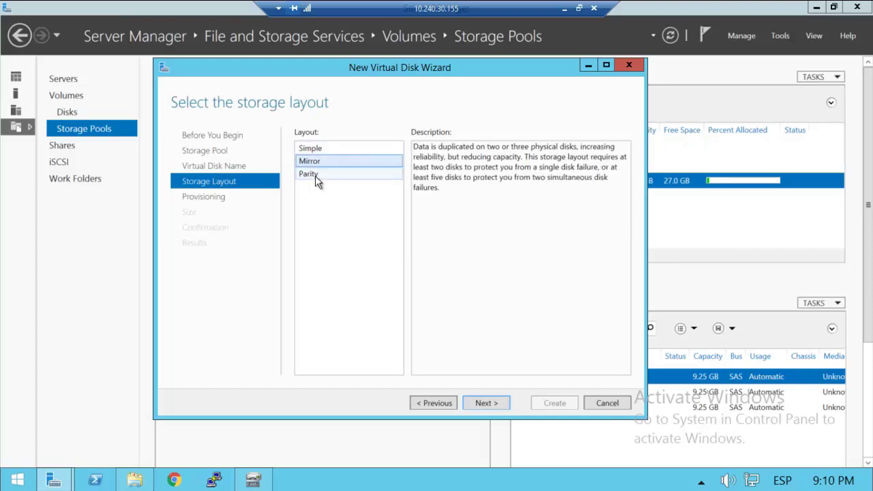
left_click(323, 174)
left_click(332, 163)
left_click(326, 178)
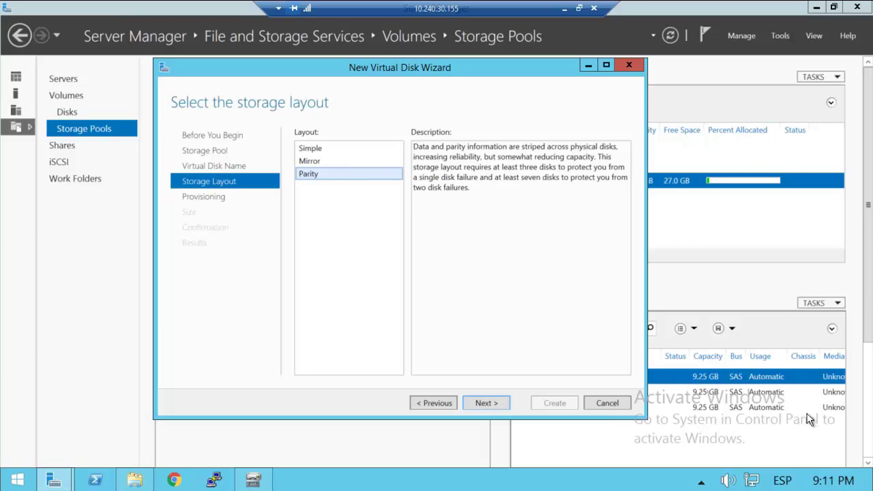
left_click(713, 408)
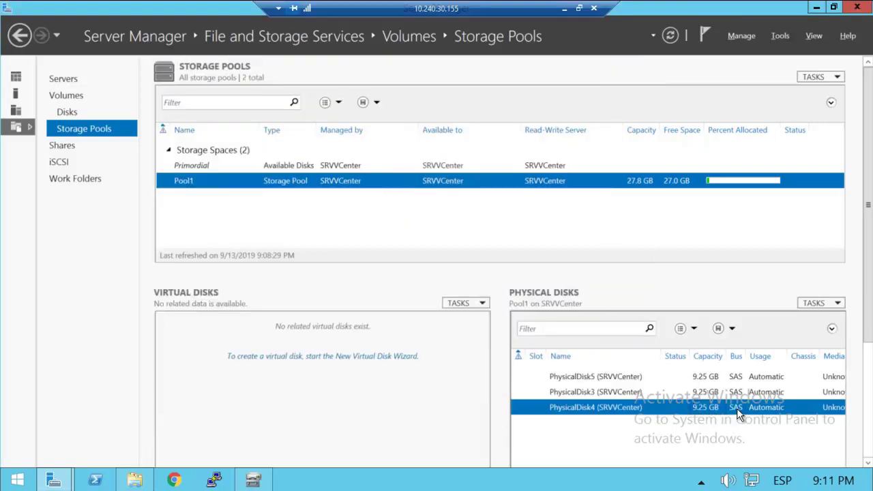
left_click(613, 379)
left_click(629, 395, "ctrl")
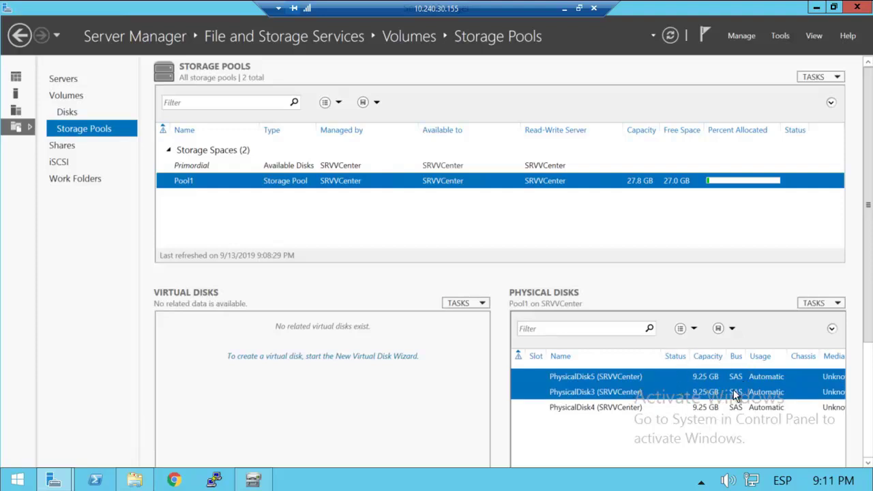
left_click(695, 409)
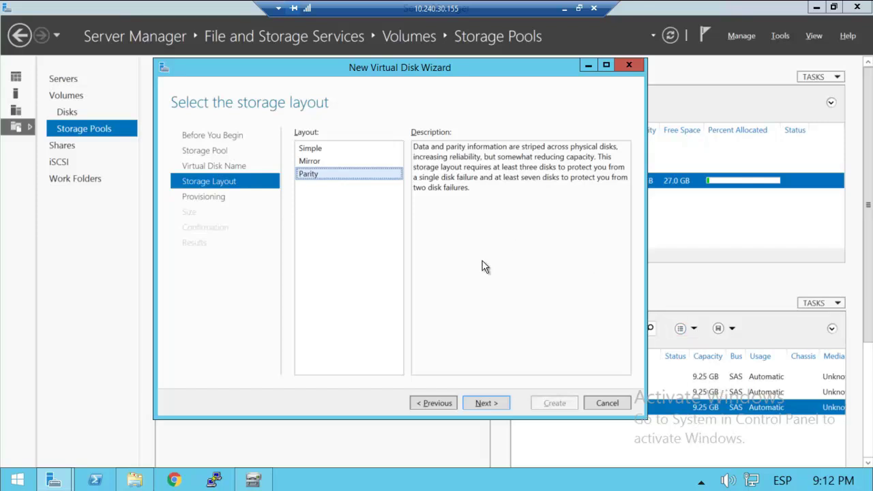
Choose the Simple storage layout and Fixed provisioning for the virtual disk, and continue to the size settings
left_click(332, 148)
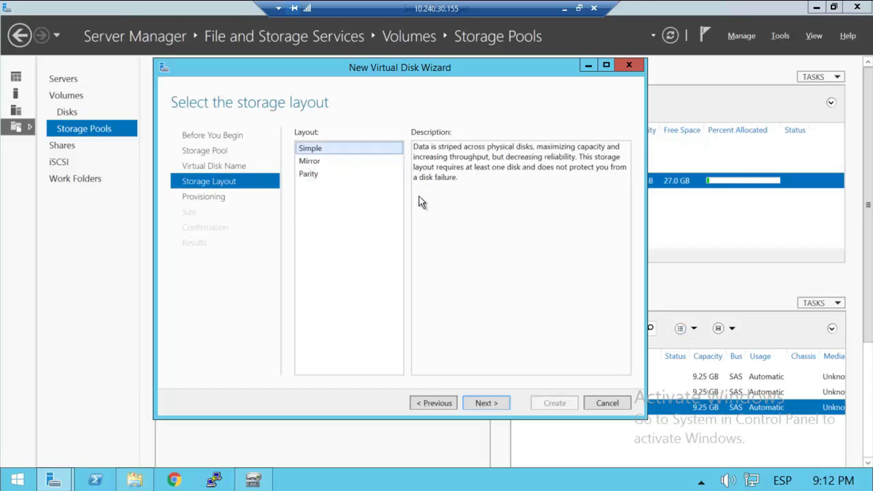
left_click(485, 403)
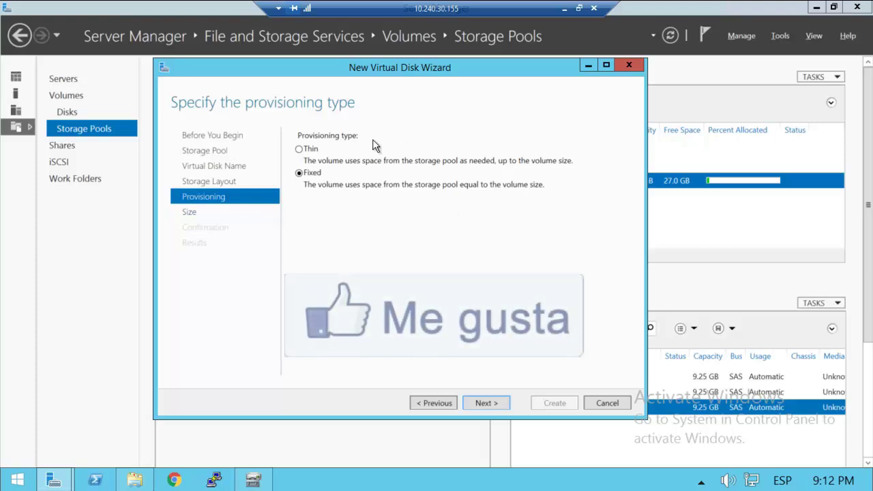
left_click(299, 150)
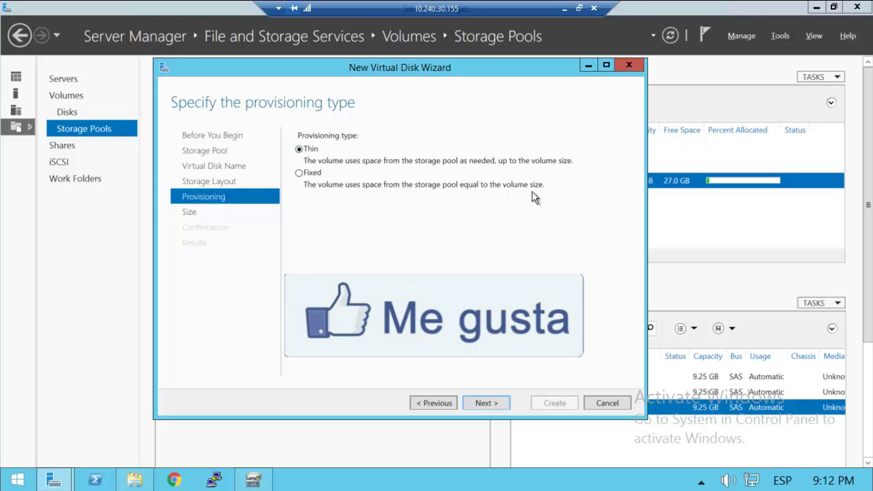
left_click(299, 173)
left_click(496, 404)
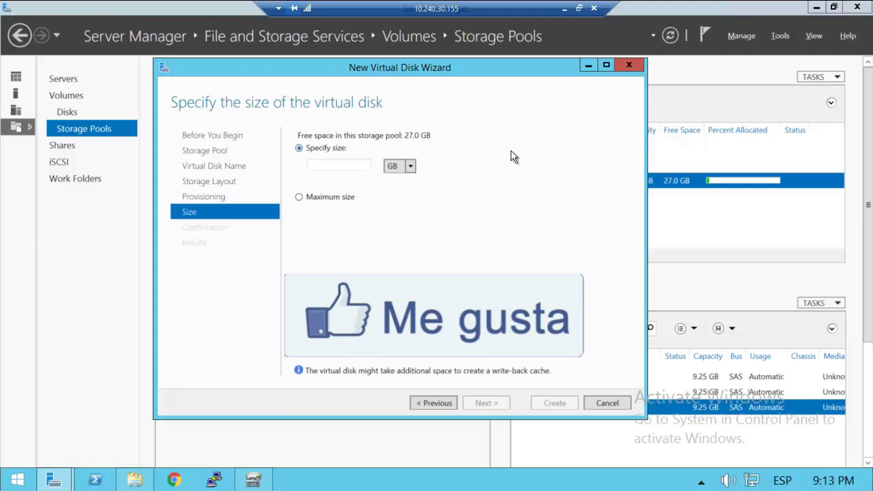
Set the virtual disk to the maximum size and create it
left_click(335, 165)
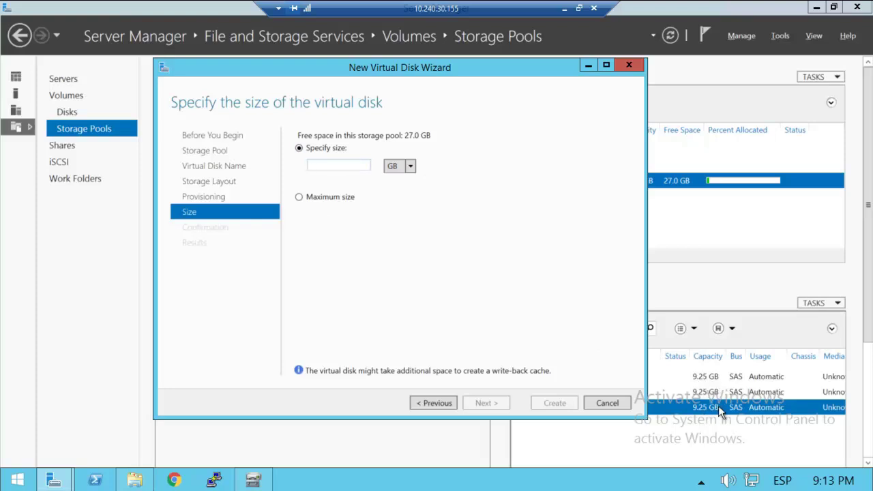
left_click(300, 198)
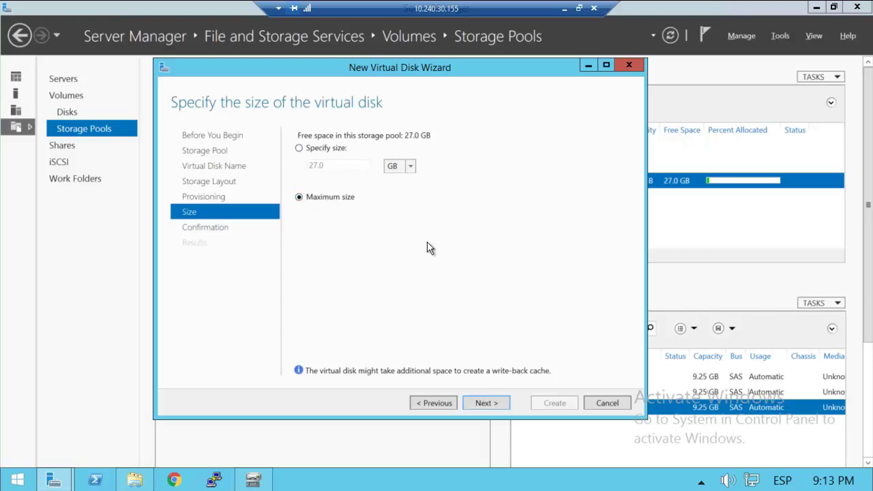
left_click(486, 403)
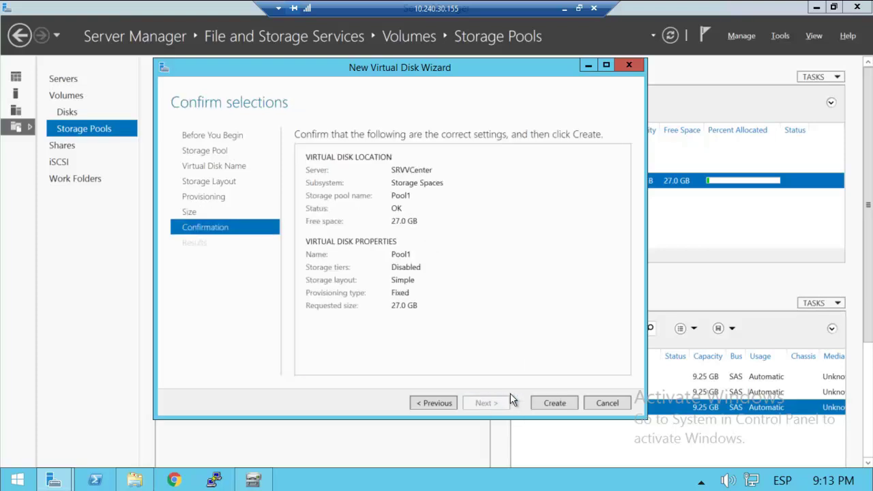
left_click(553, 404)
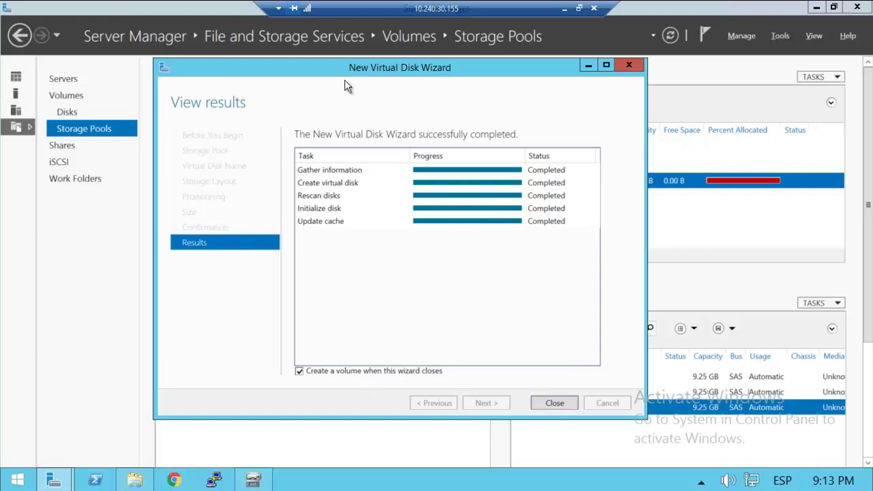
Check the Pool1 entry in Server Manager and the disk list in Disk Management, and return to the wizard results
left_click_drag(354, 69, 375, 52)
key("alt+Tab")
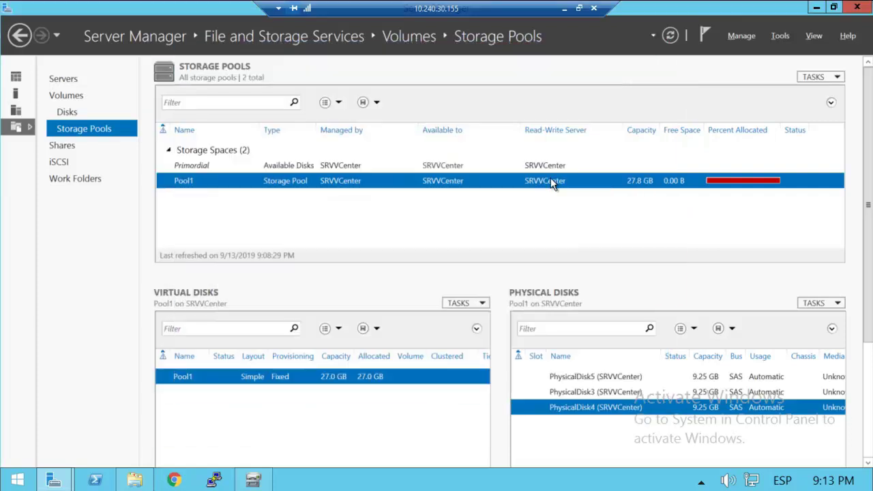
key("alt+Tab")
key("alt+Tab")
key("alt+Tab")
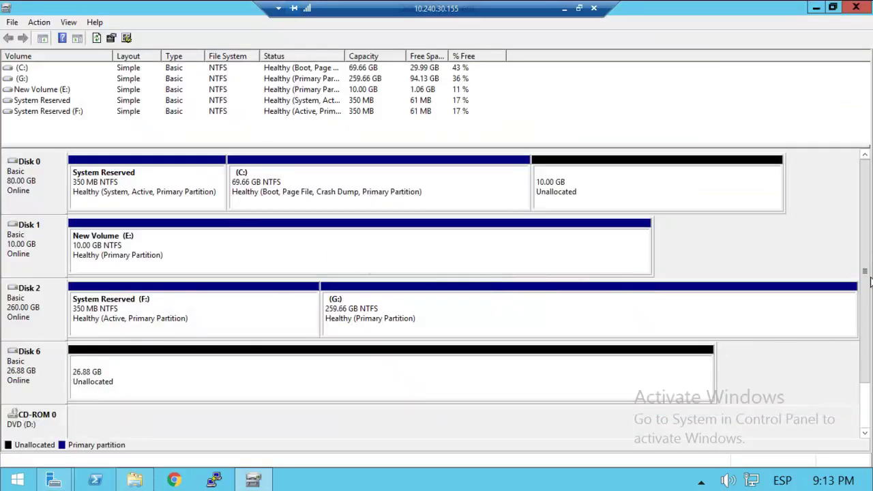
scroll(861, 302, "down", 2)
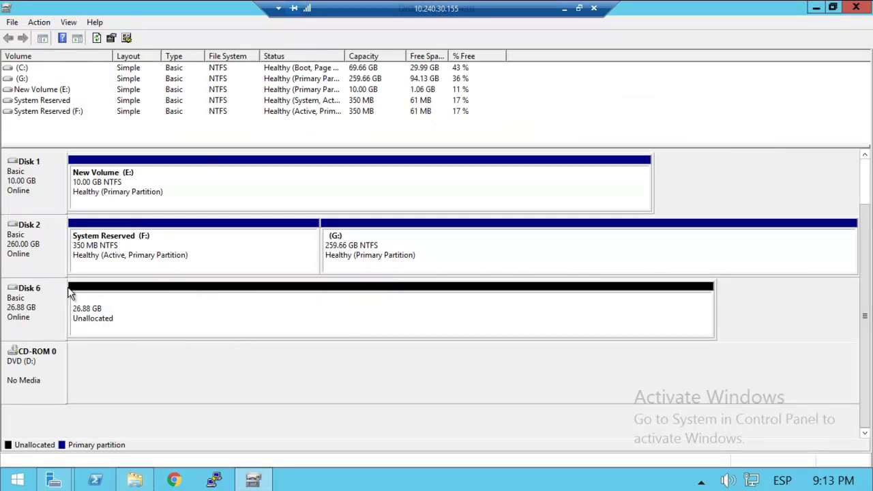
key("alt+Tab")
key("alt+Tab")
key("alt+Tab")
key("alt+Tab")
key("alt+Tab")
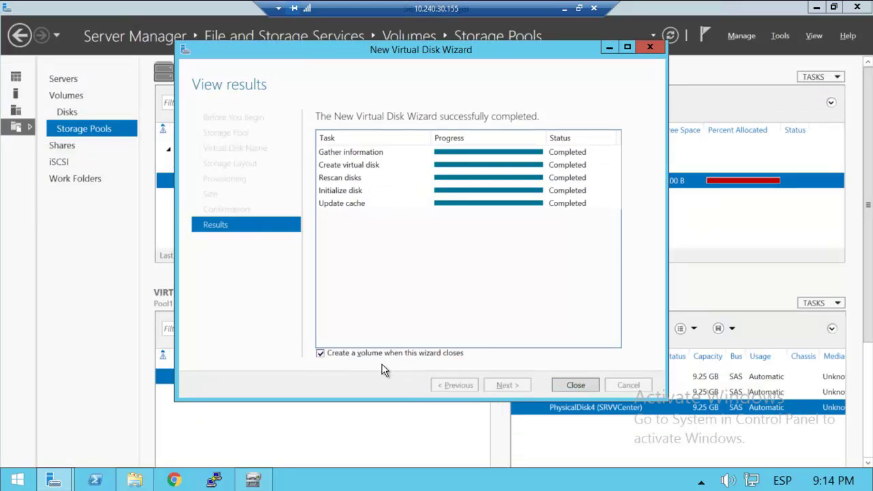
Close the virtual disk wizard with volume creation enabled and choose Disk 6 (Pool1) for the new volume
left_click(581, 388)
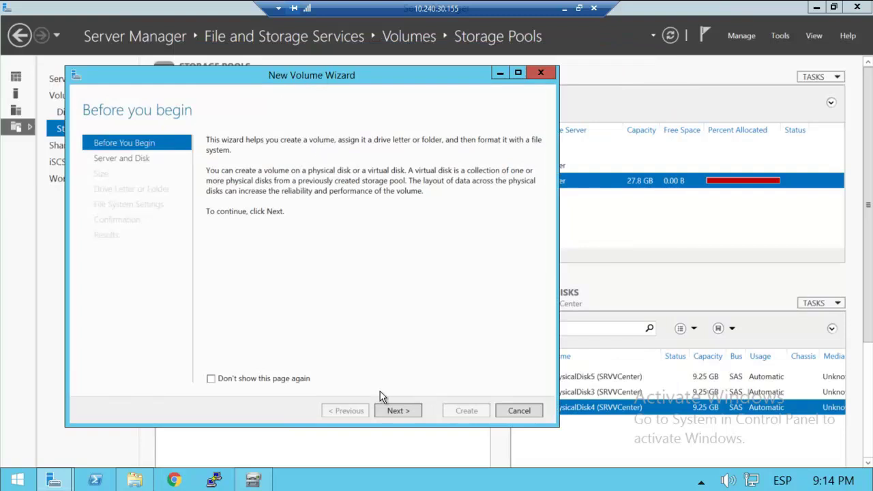
left_click(408, 412)
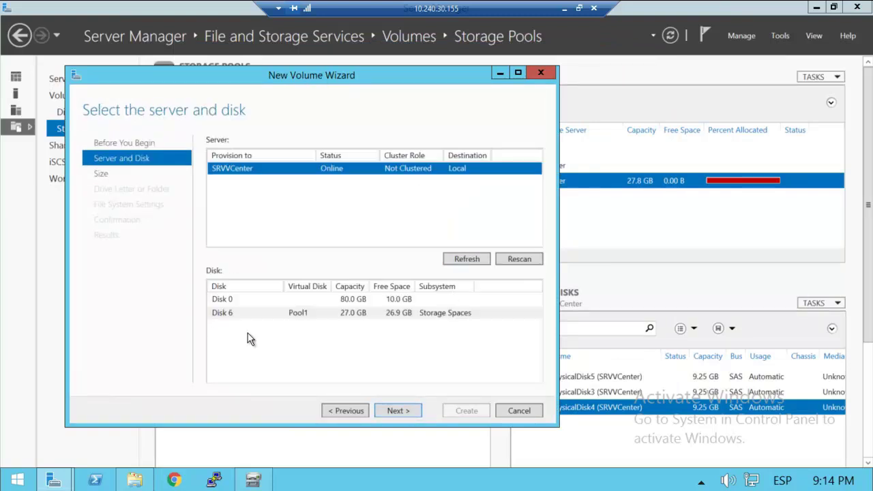
left_click(265, 315)
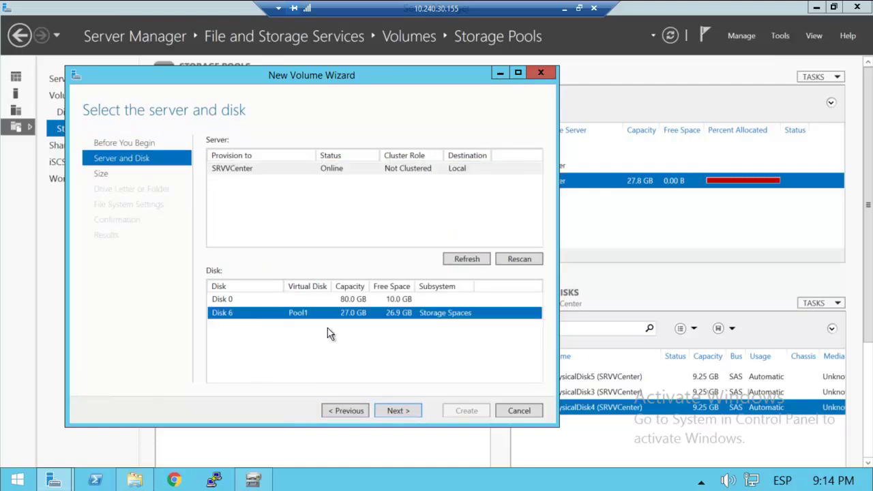
key("alt+Tab")
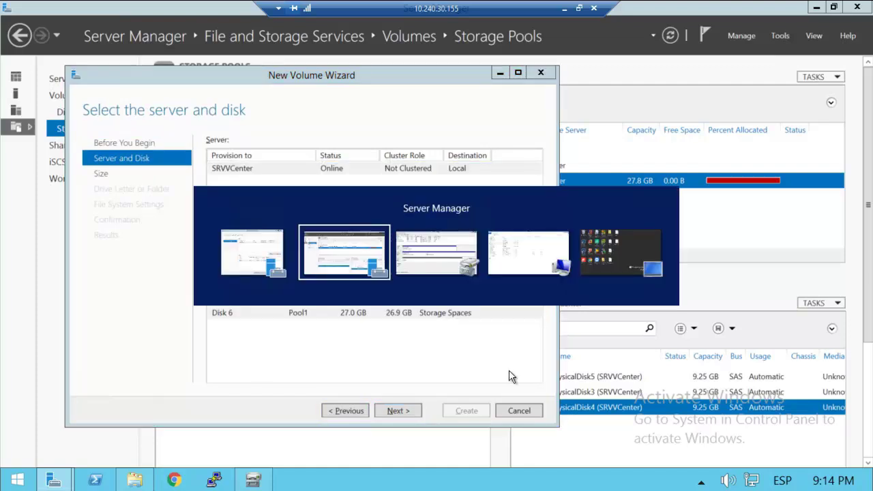
key("alt+Tab")
key("alt+Tab")
key("Tab")
key("alt+Tab")
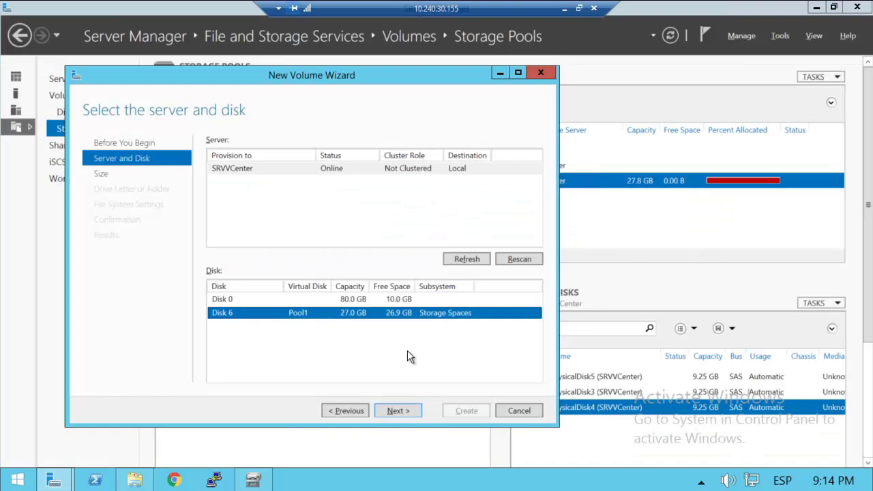
left_click(403, 413)
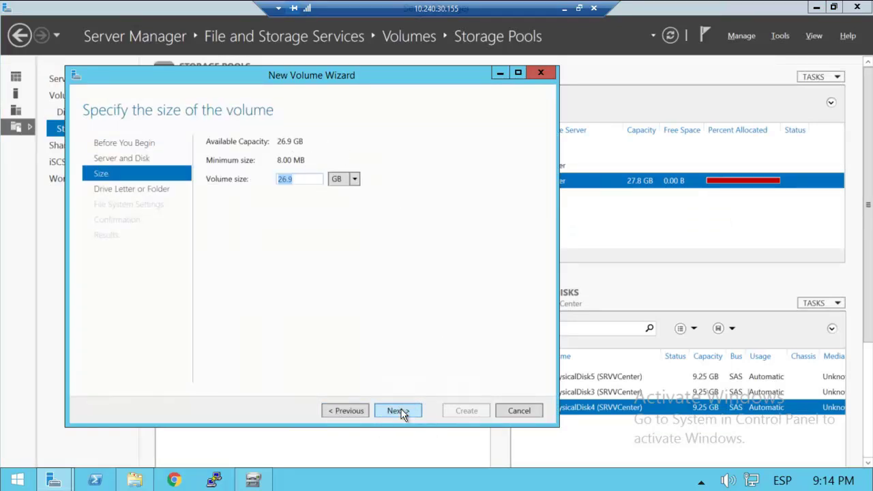
Accept the volume size of 26.9 GB and assign drive letter H, checking the letters in use in Disk Management
left_click(402, 411)
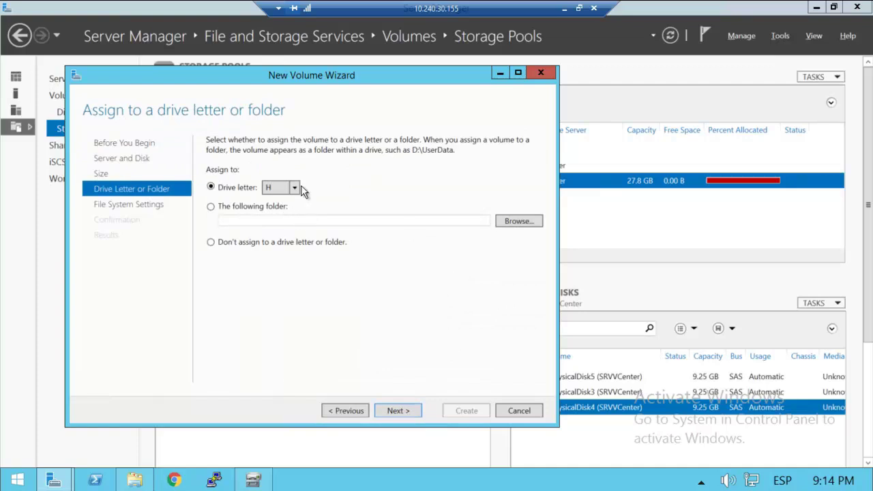
left_click(294, 188)
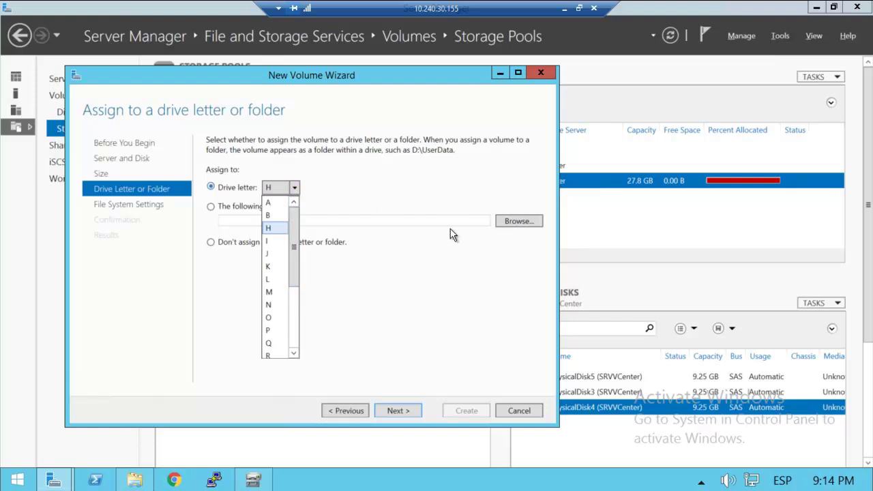
key("alt+Tab")
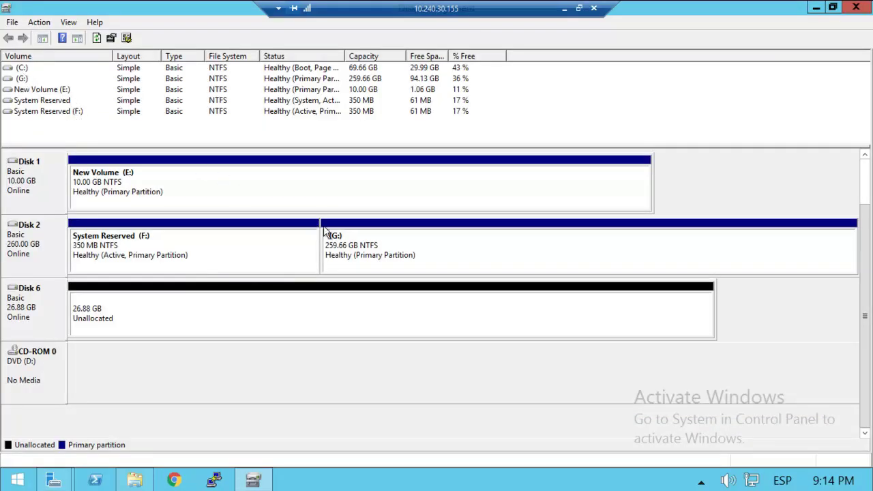
key("alt+Tab")
key("alt+Tab")
key("Tab")
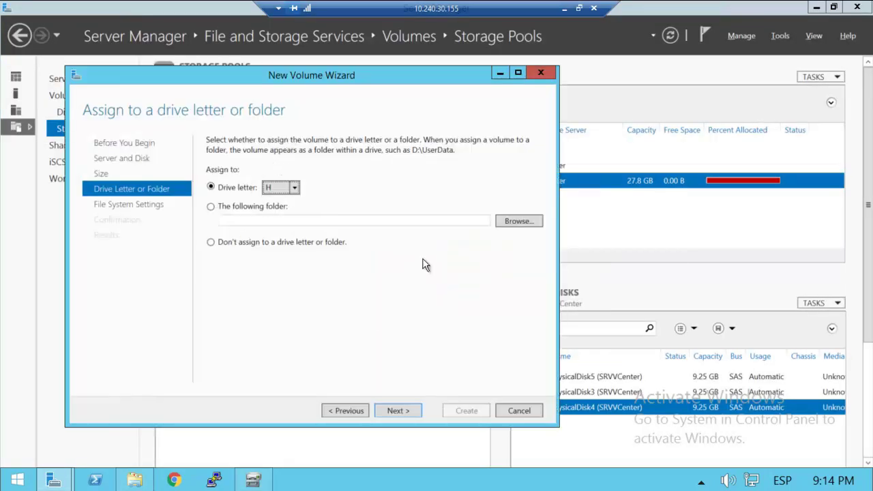
left_click(398, 411)
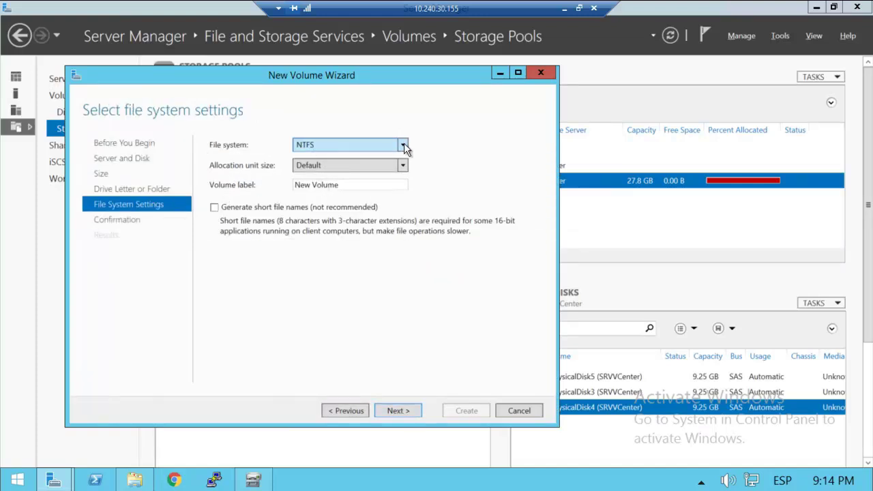
Create the volume with the NTFS file system and the label Datos, and close the wizard
left_click(403, 146)
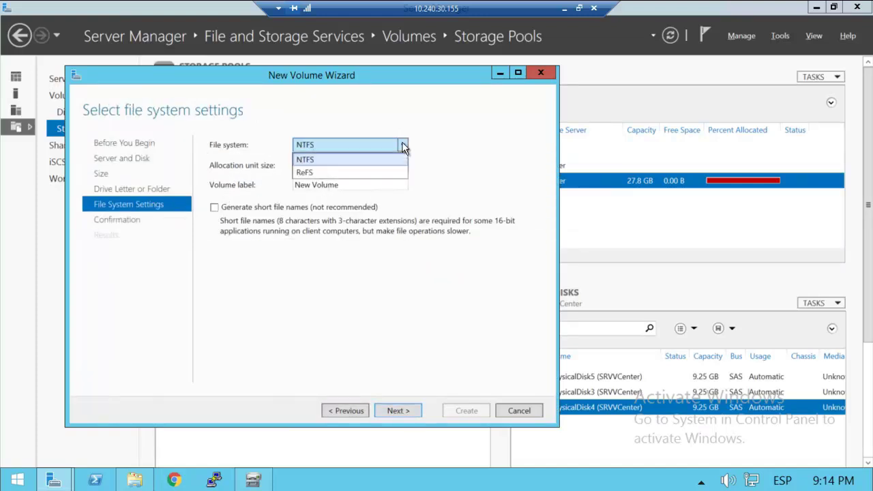
left_click(332, 158)
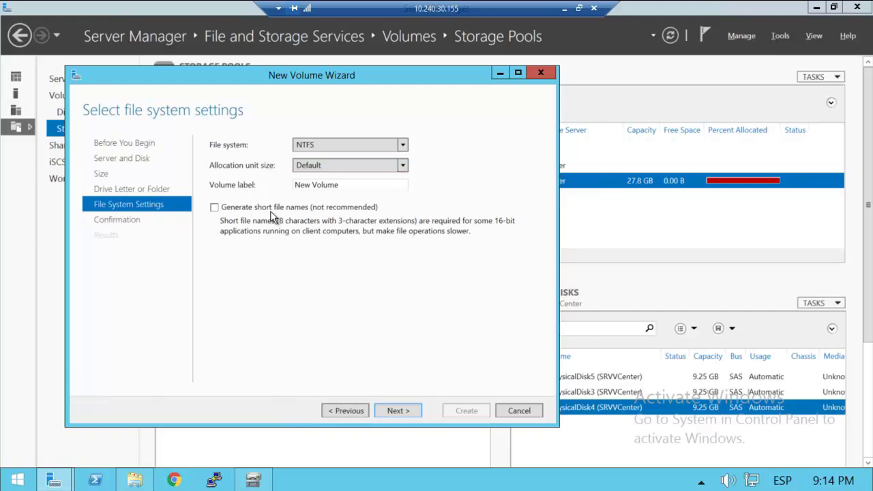
triple_click(330, 185)
type("Datos")
left_click(400, 412)
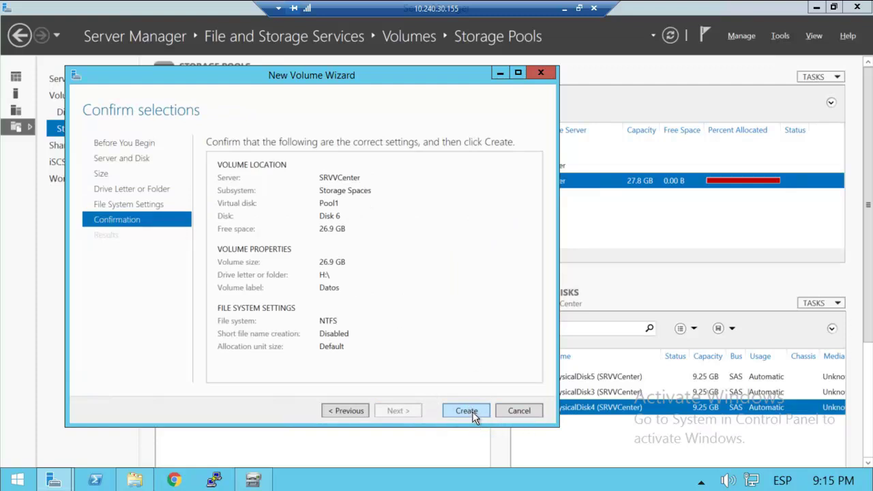
left_click(466, 411)
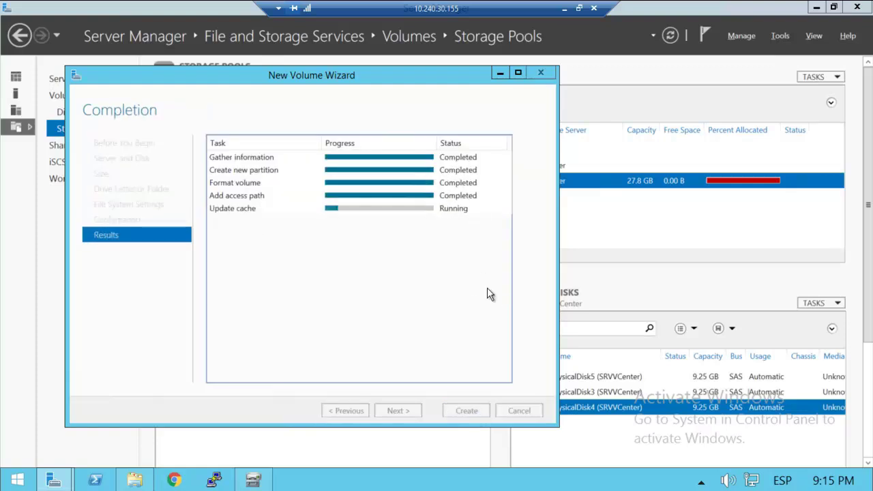
left_click(471, 412)
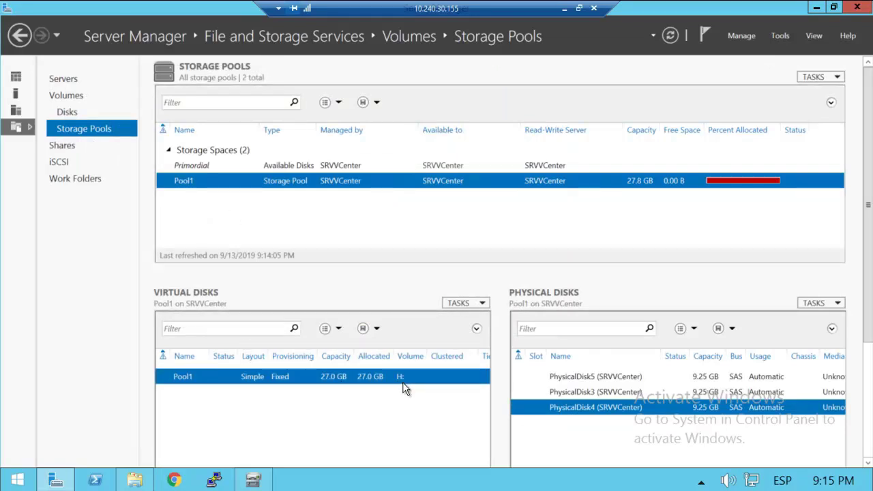
Check the Datos (H:) volume on Disk 6 in Disk Management and look at the drive's contents in File Explorer
key("alt+Tab")
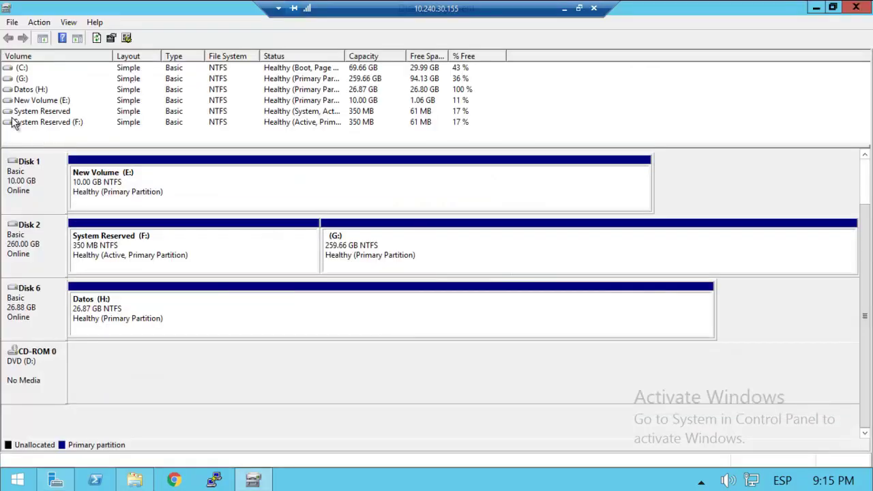
left_click(245, 327)
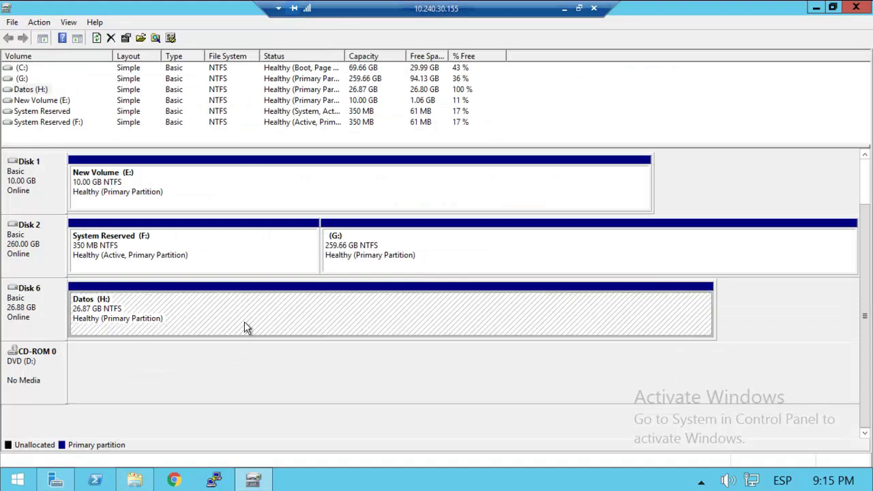
left_click(135, 480)
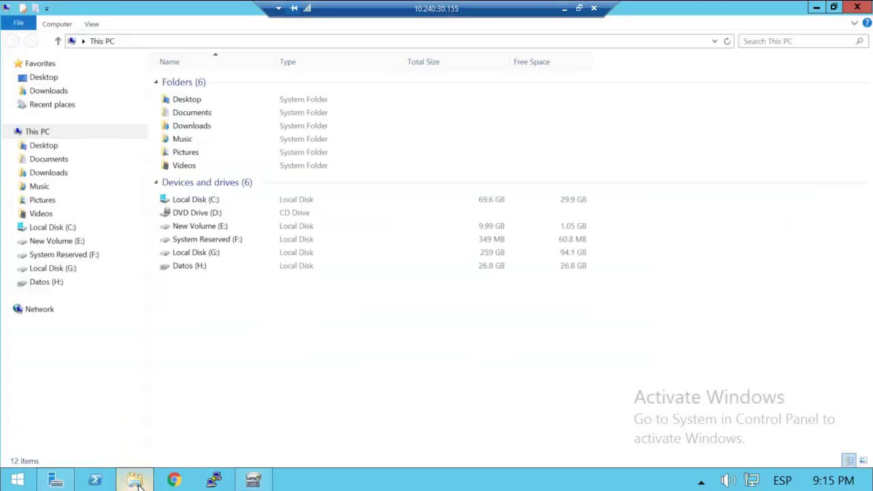
left_click(194, 268)
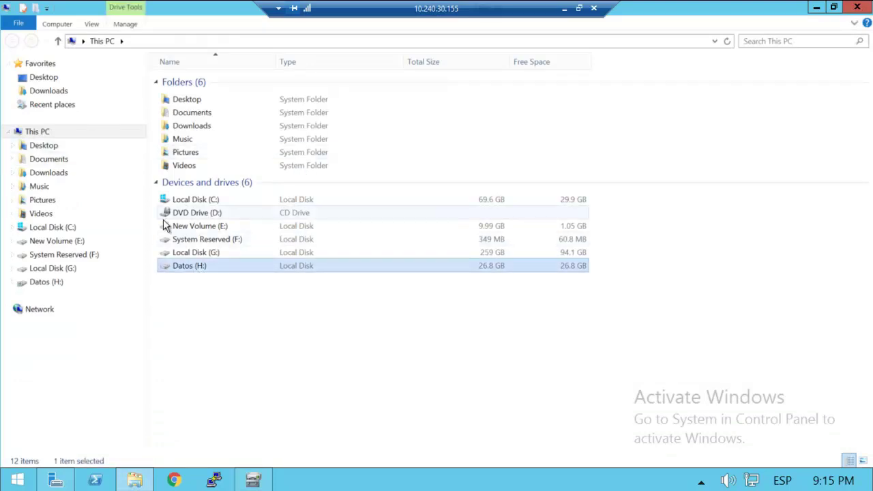
double_click(252, 270)
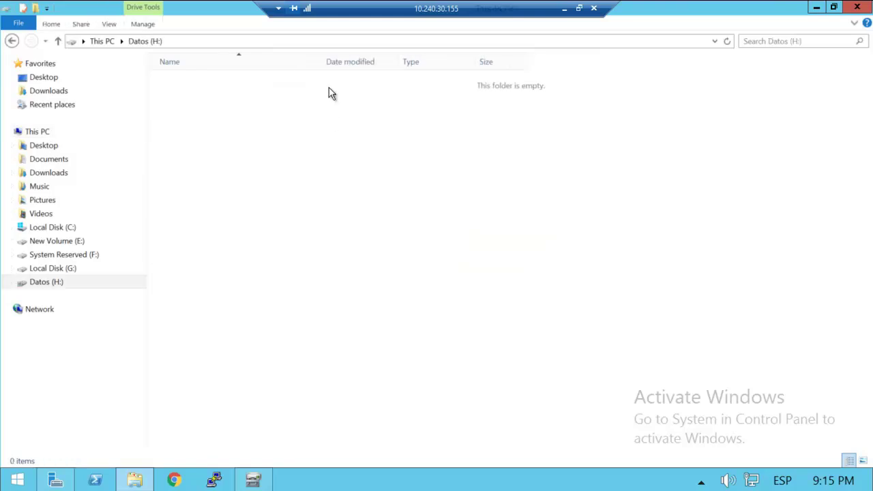
left_click(12, 41)
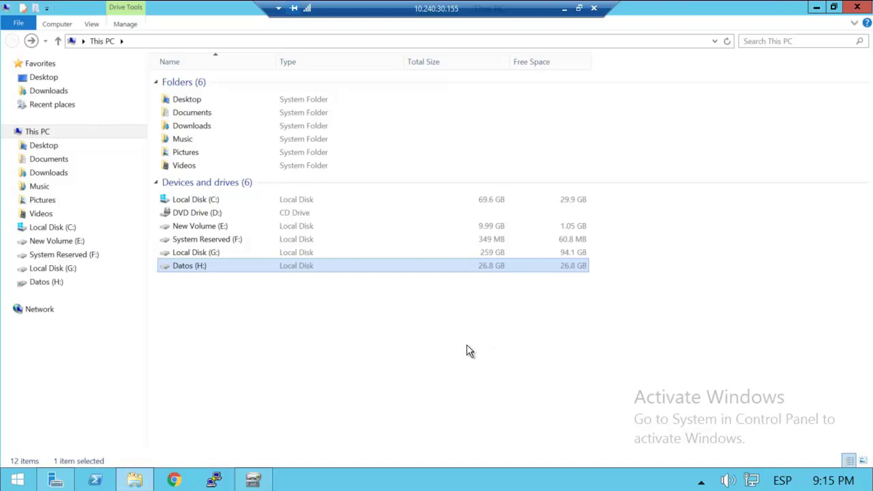
Compare the Datos (H:) volume in Disk Management with the Pool1 virtual disk in Server Manager, and return to File Explorer
left_click(255, 480)
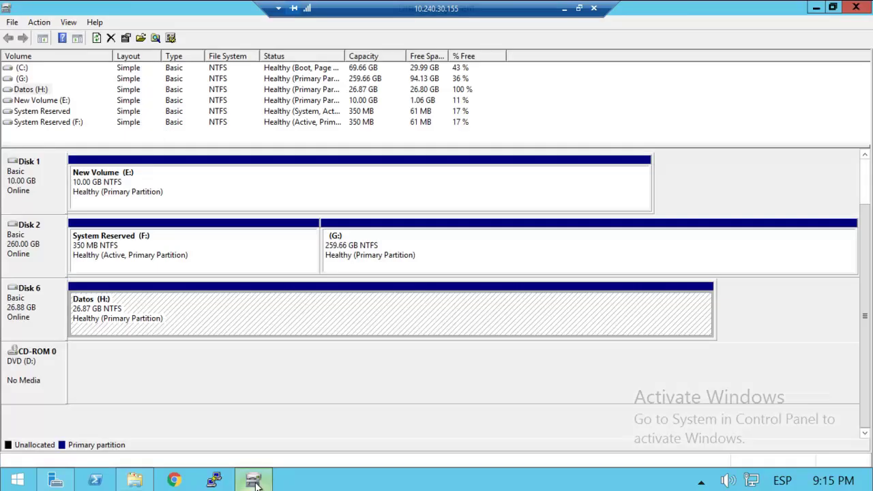
left_click(61, 480)
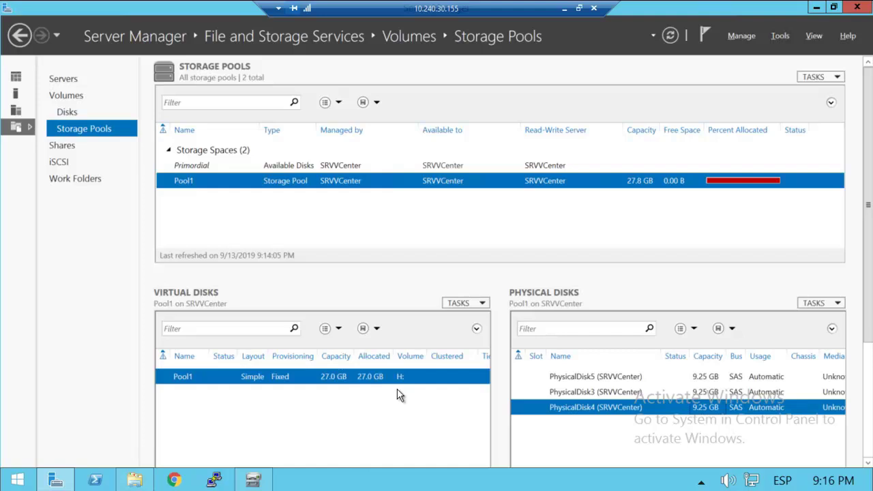
key("alt+Tab")
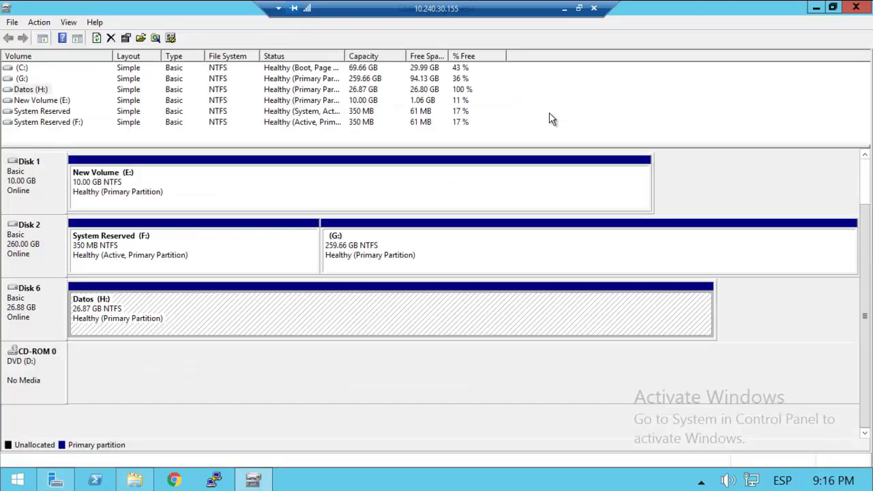
key("alt+Tab")
key("alt+Tab")
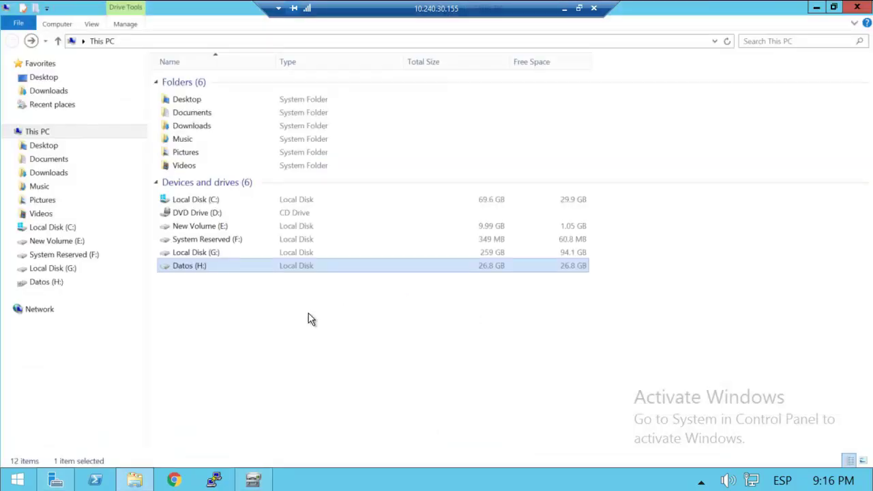
Look into the Datos (H:) drive once more, and minimize File Explorer and Disk Management to return to Server Manager
left_click(309, 319)
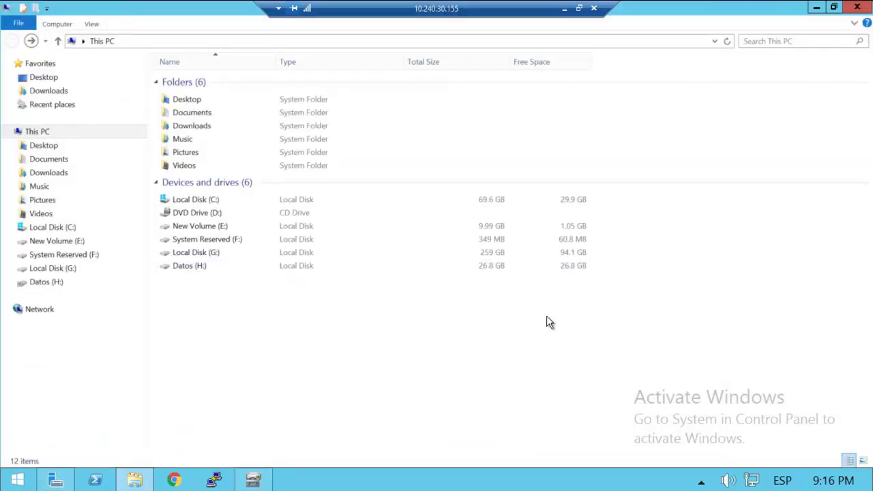
double_click(208, 267)
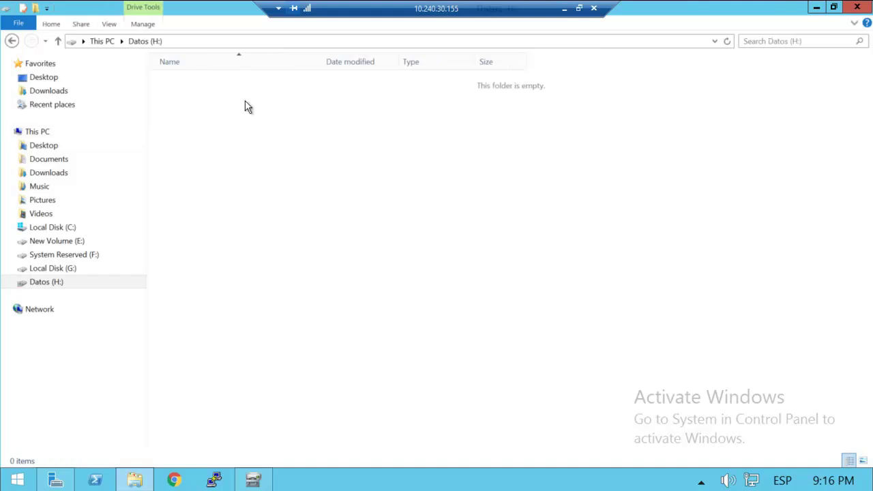
left_click(12, 41)
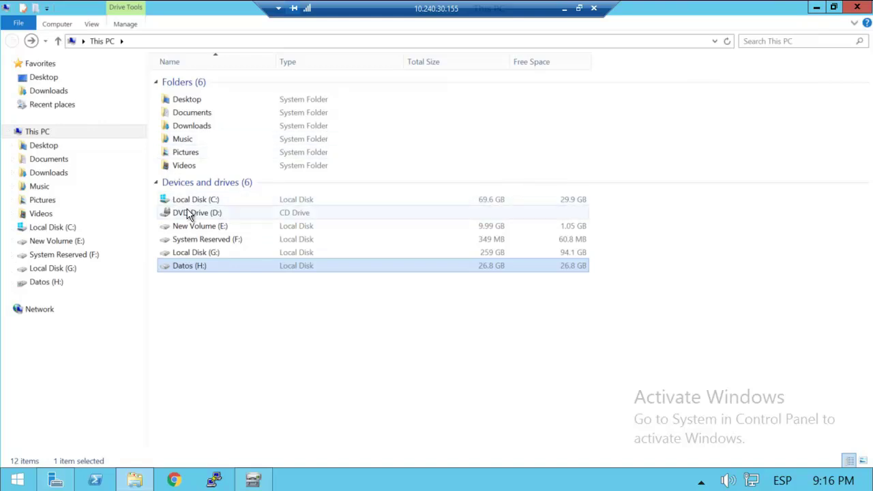
left_click(220, 229)
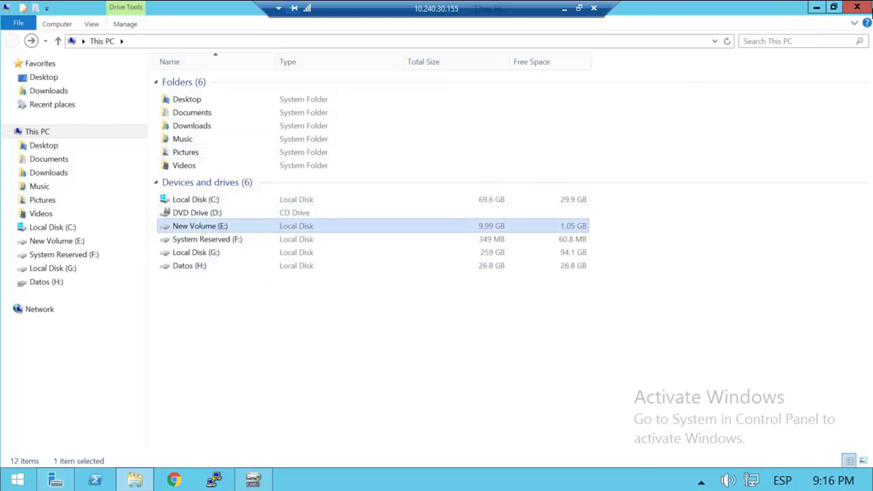
left_click(818, 8)
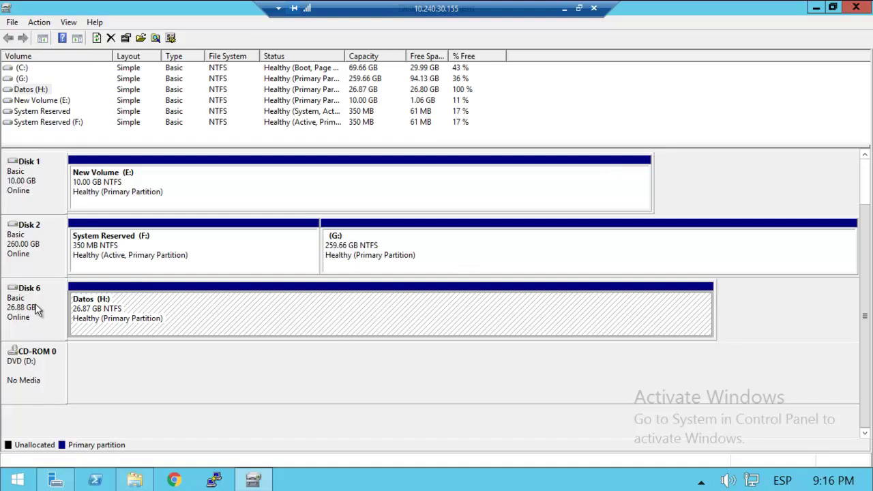
left_click(816, 7)
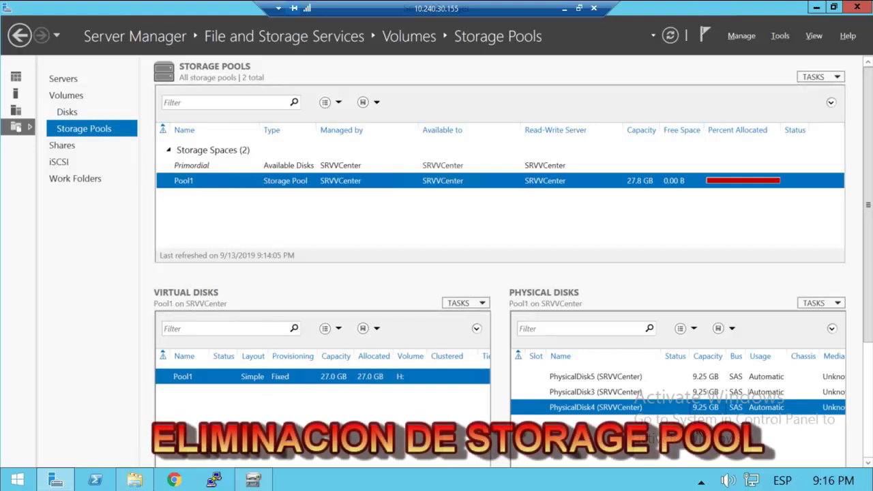
Review Pool1's physical disks and the actions available for its virtual disk, and check the volumes in Disk Management
left_click(576, 379)
left_click(577, 392)
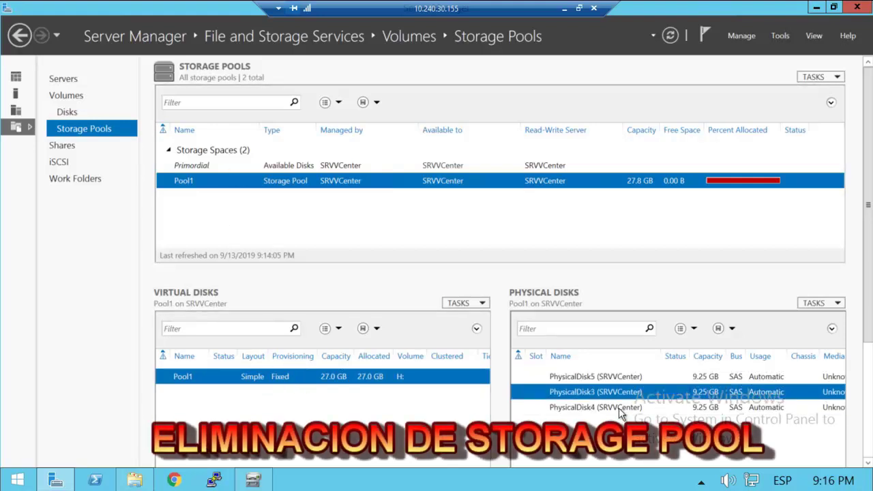
left_click(589, 408)
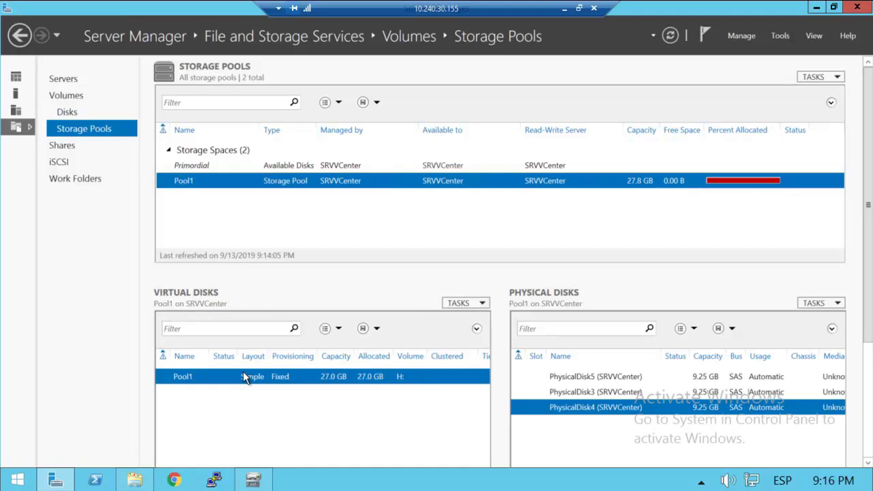
right_click(321, 379)
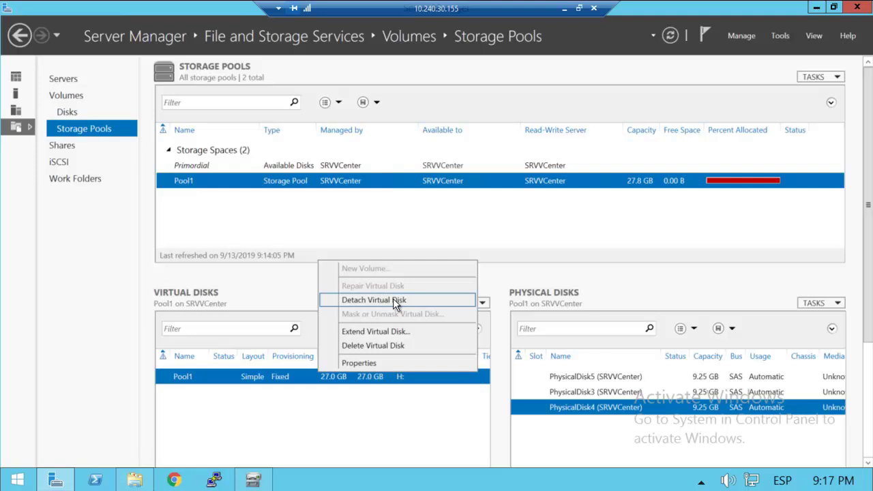
left_click(395, 428)
key("alt+Tab")
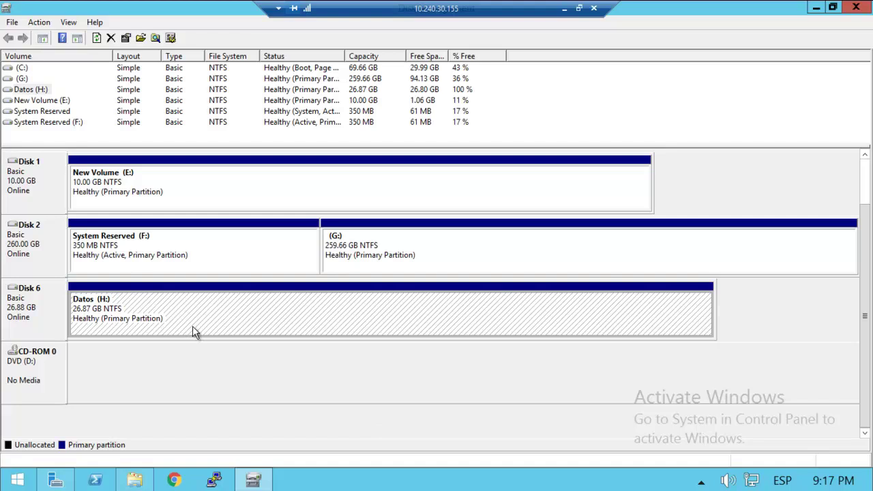
left_click(176, 246)
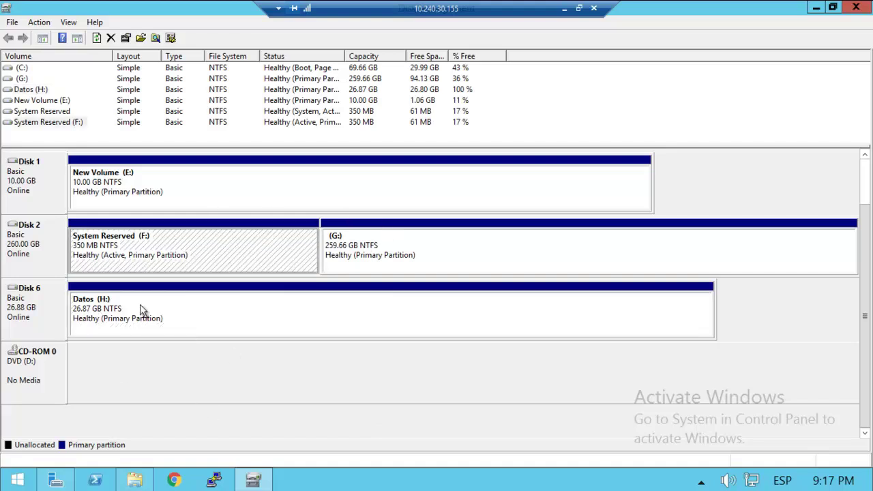
key("alt+Tab")
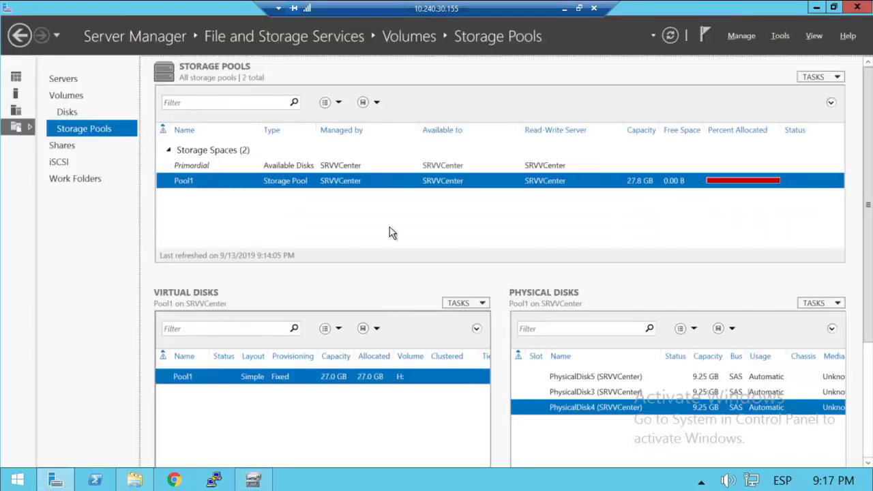
Detach the Pool1 virtual disk from the server and check the disk list in Disk Management
right_click(429, 375)
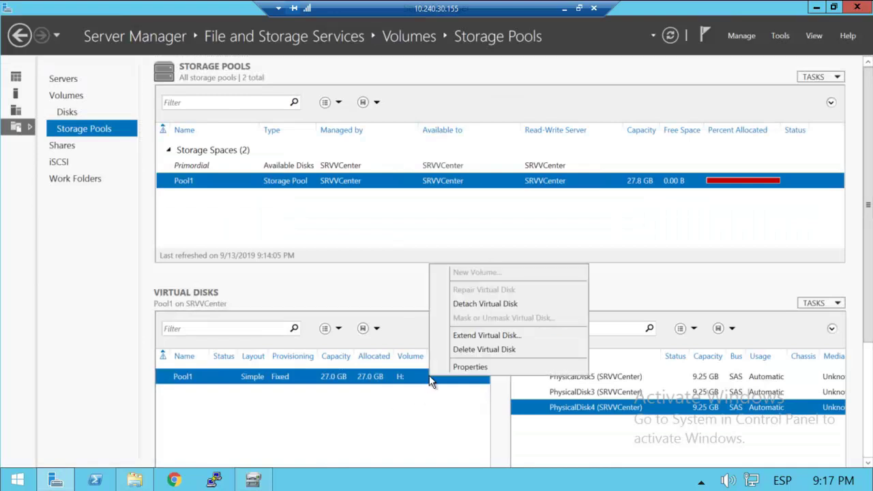
left_click(492, 308)
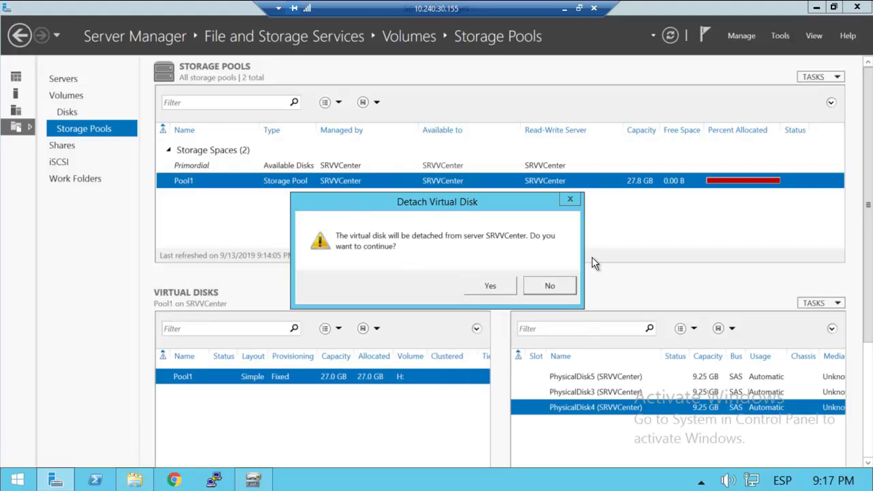
left_click(502, 291)
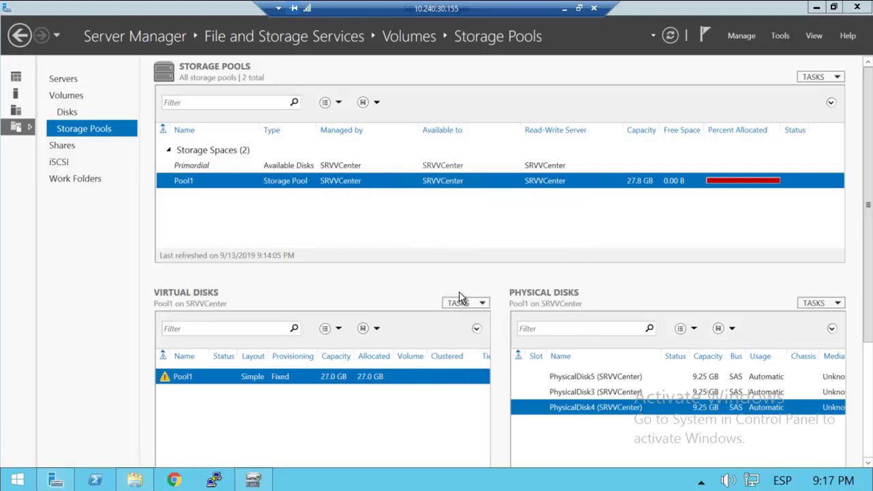
key("alt+Tab")
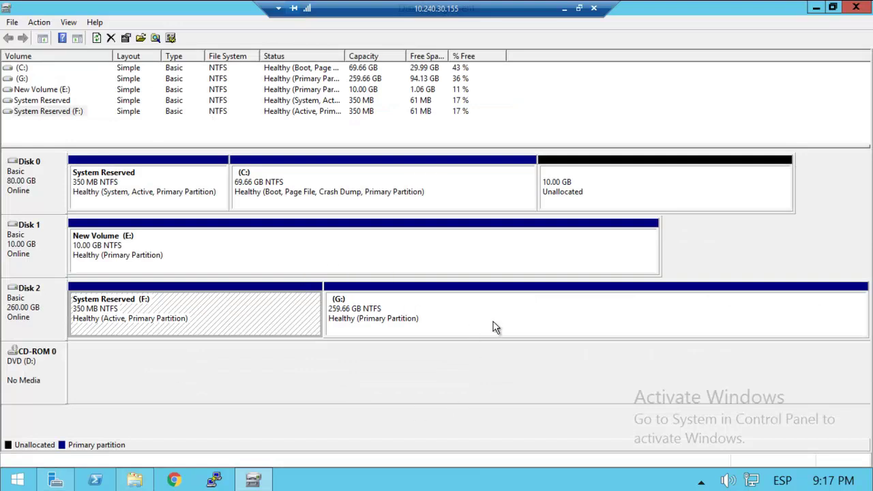
key("alt+Tab")
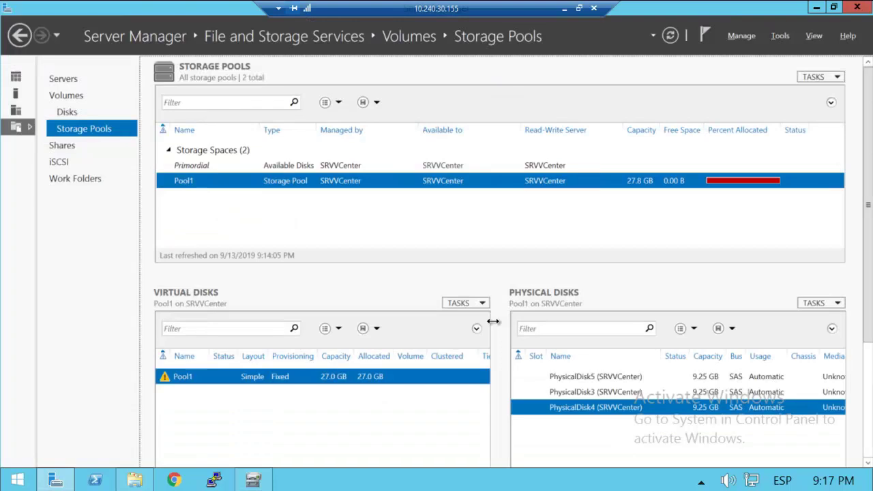
Delete the detached Pool1 virtual disk and inspect the remaining disks in Disk Management
right_click(412, 381)
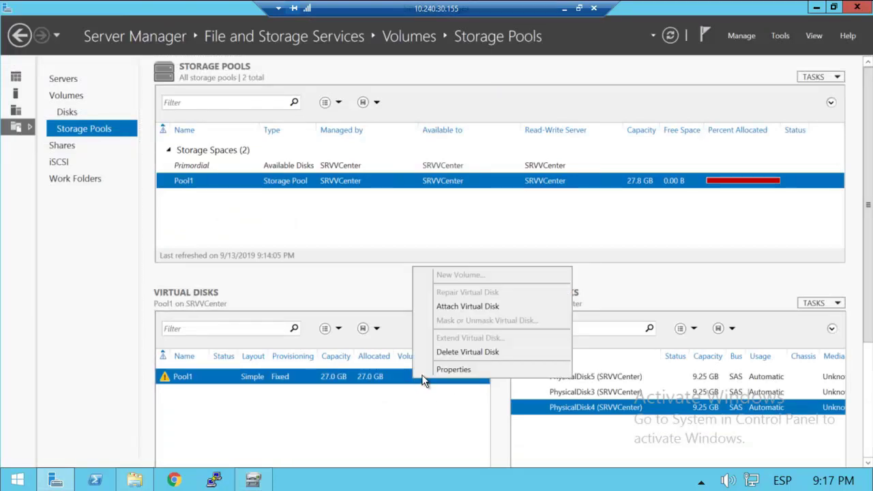
left_click(489, 352)
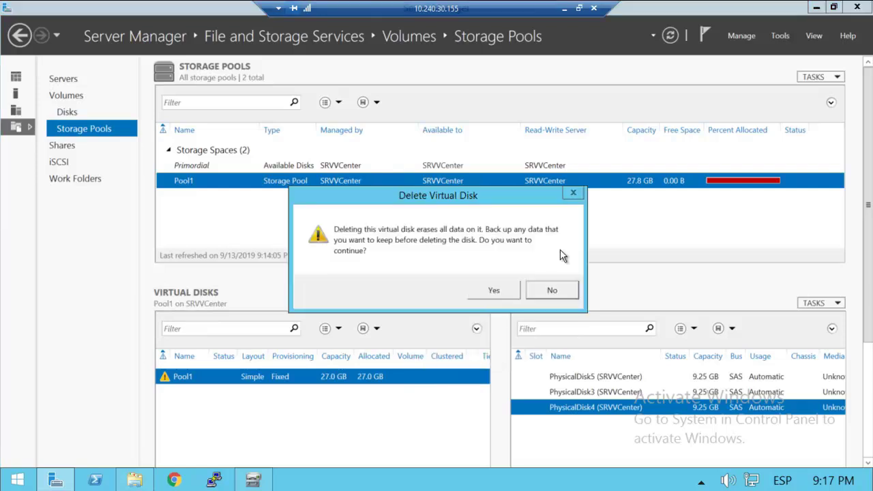
left_click(496, 290)
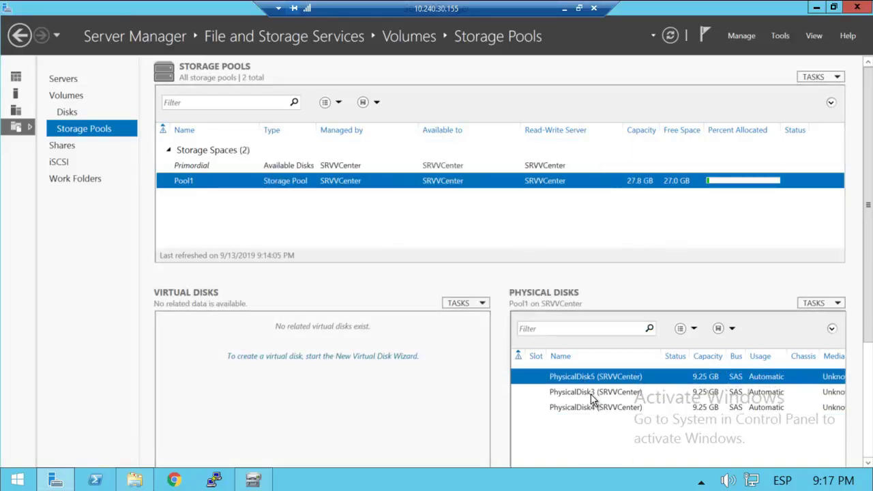
key("alt+Tab")
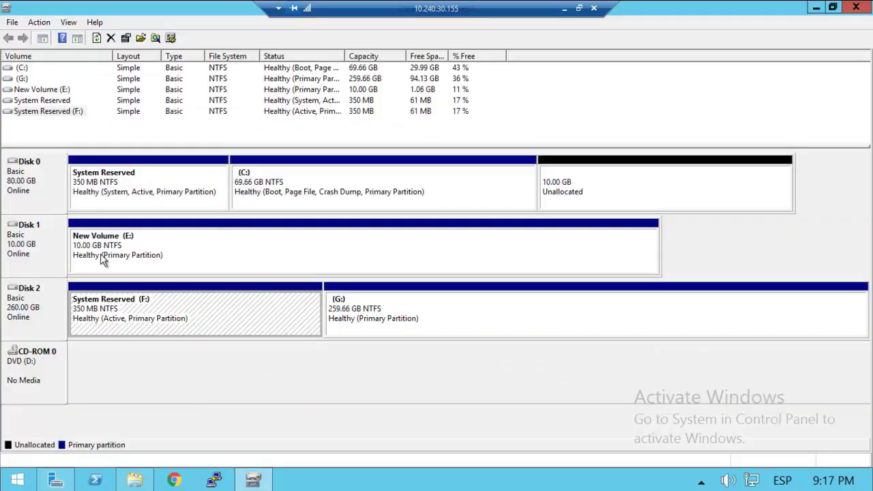
key("alt+Tab")
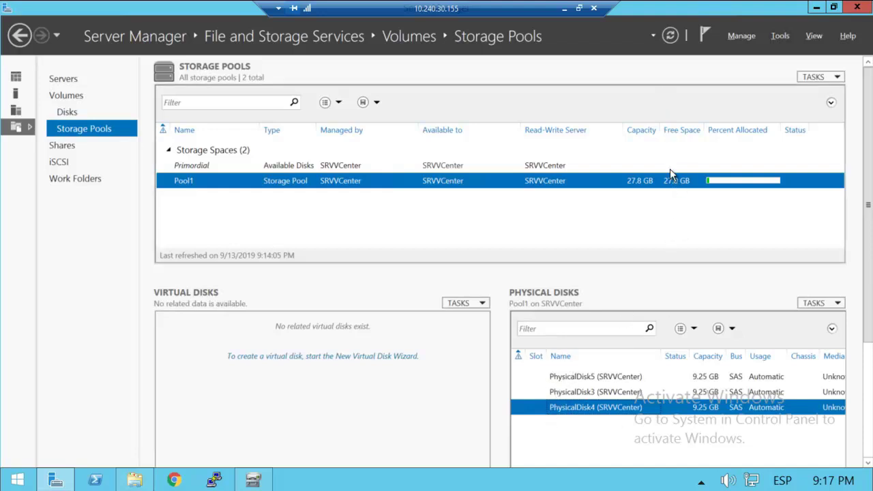
Remove PhysicalDisk4 from the Pool1 storage pool
right_click(586, 405)
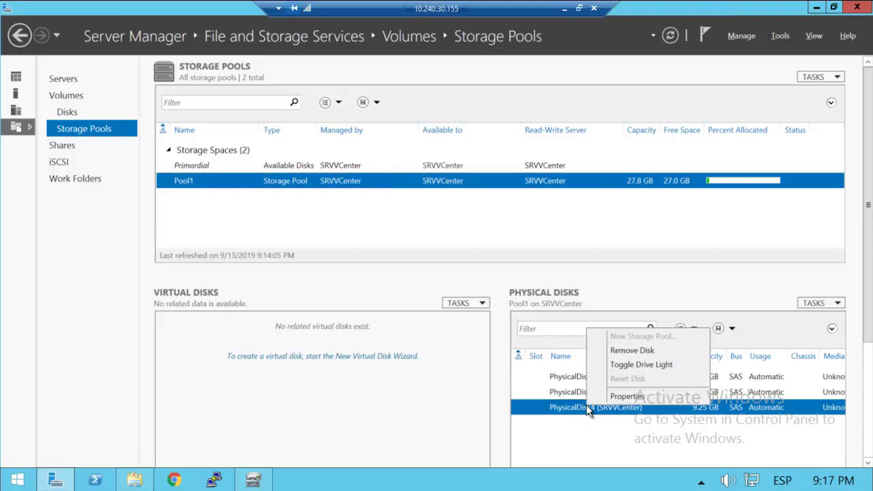
left_click(655, 352)
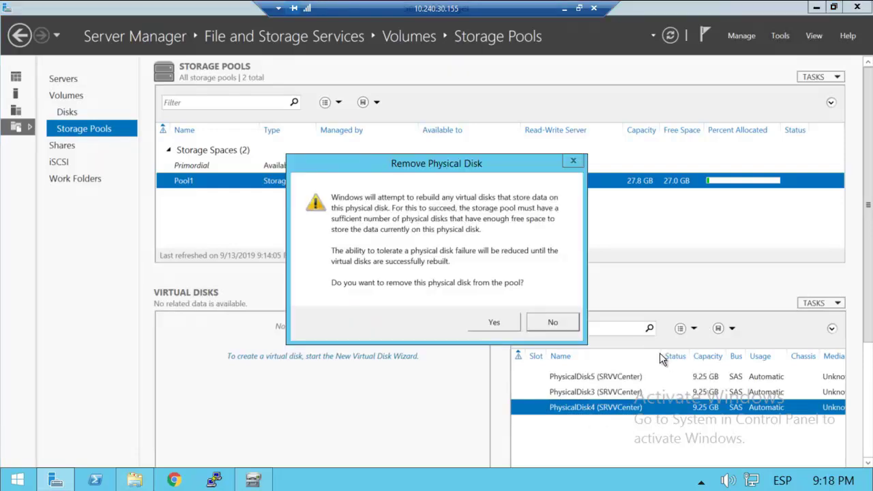
left_click(507, 322)
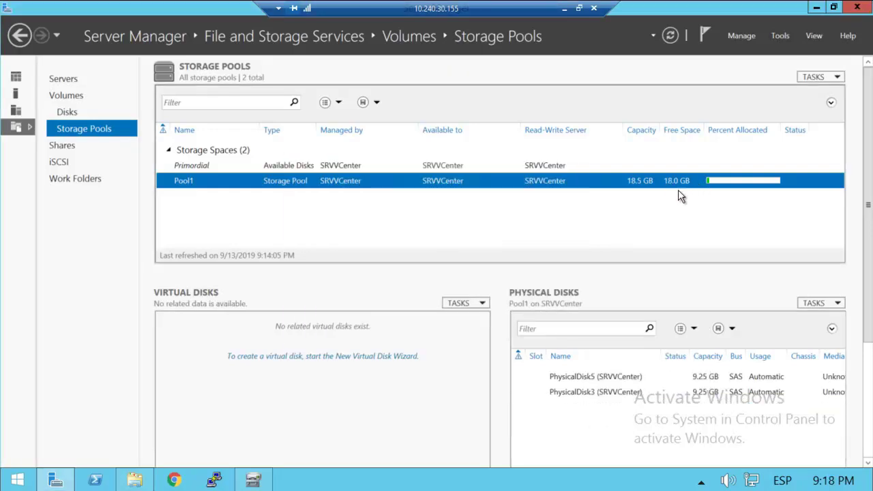
Compare Pool1's disks with Disk Management and remove PhysicalDisk3 from the Pool1 storage pool
left_click(611, 394)
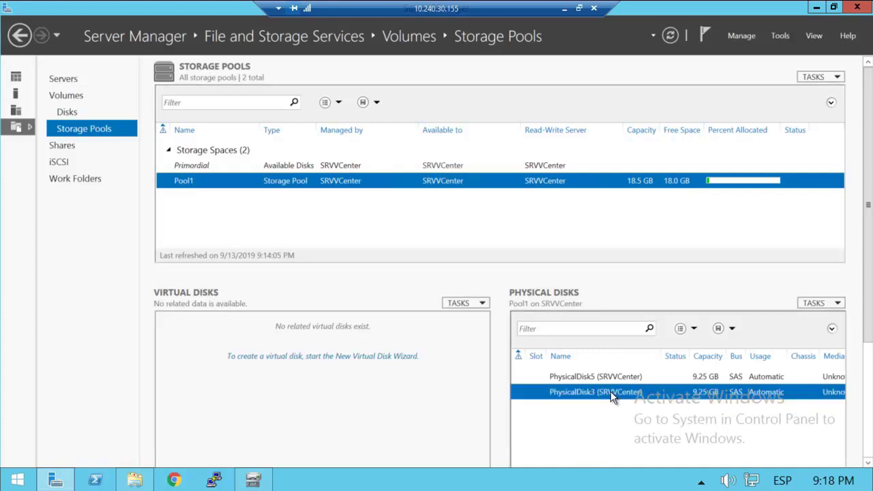
right_click(612, 395)
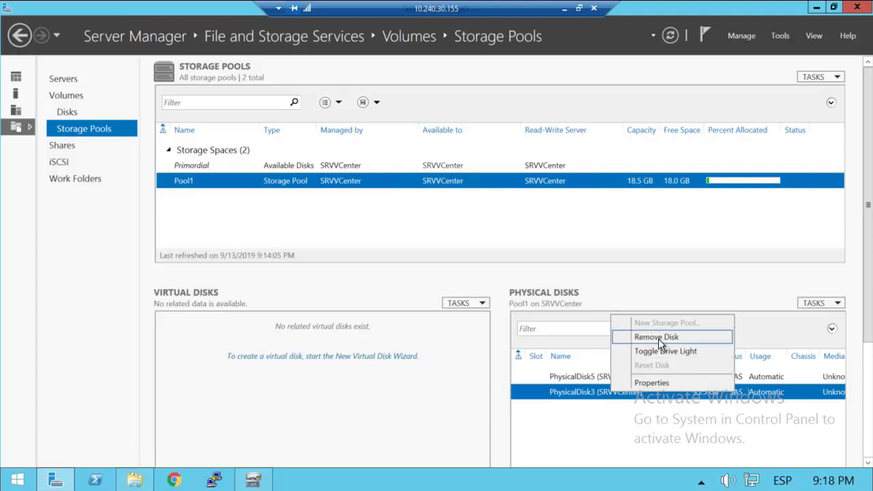
left_click(615, 439)
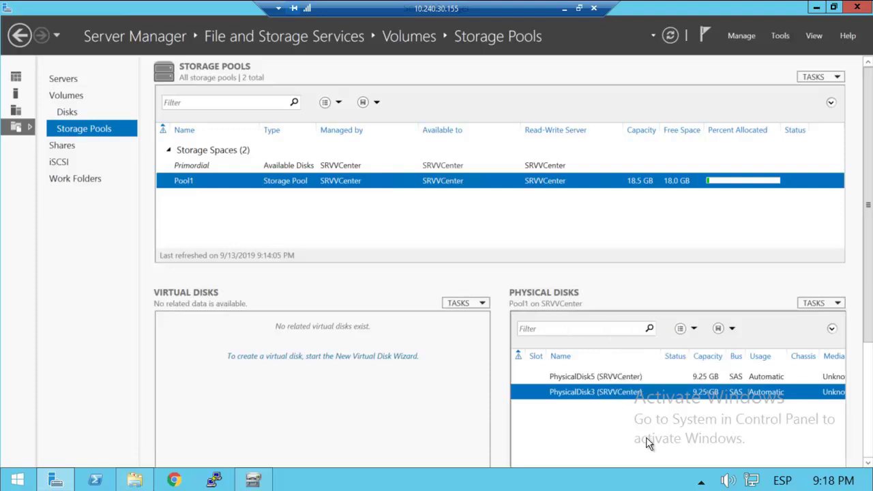
key("alt+Tab")
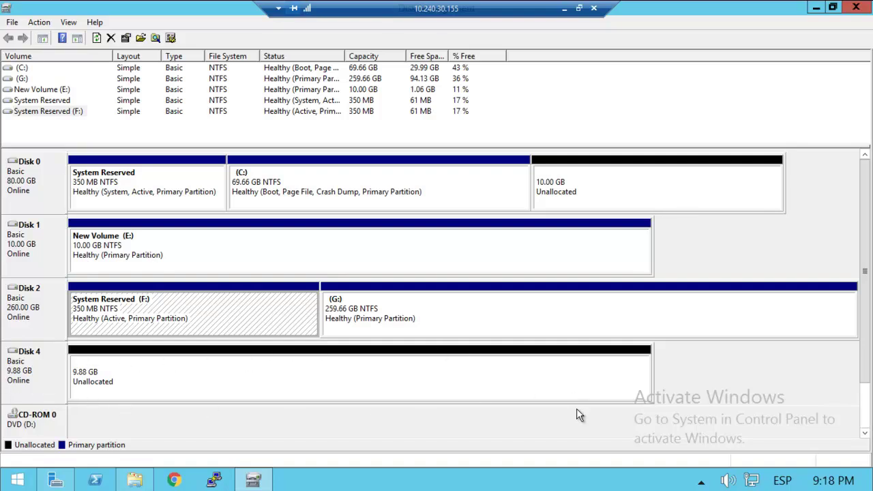
key("alt+Tab")
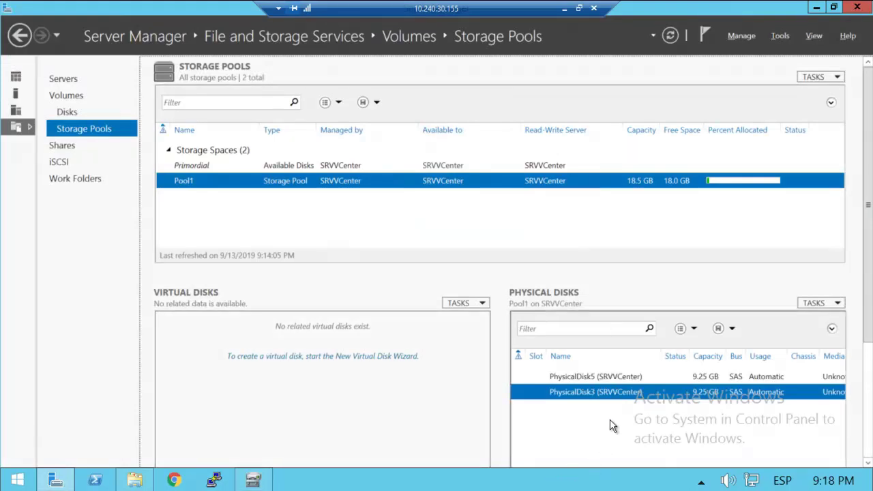
right_click(624, 389)
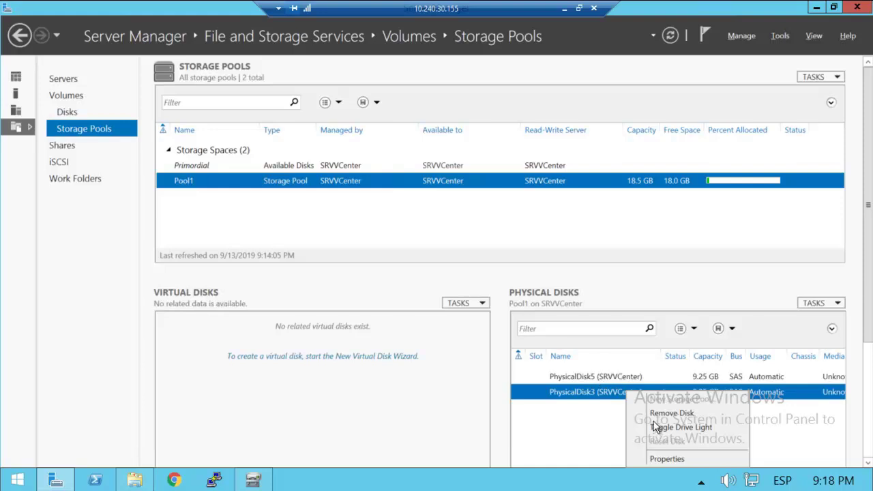
key("alt+Tab")
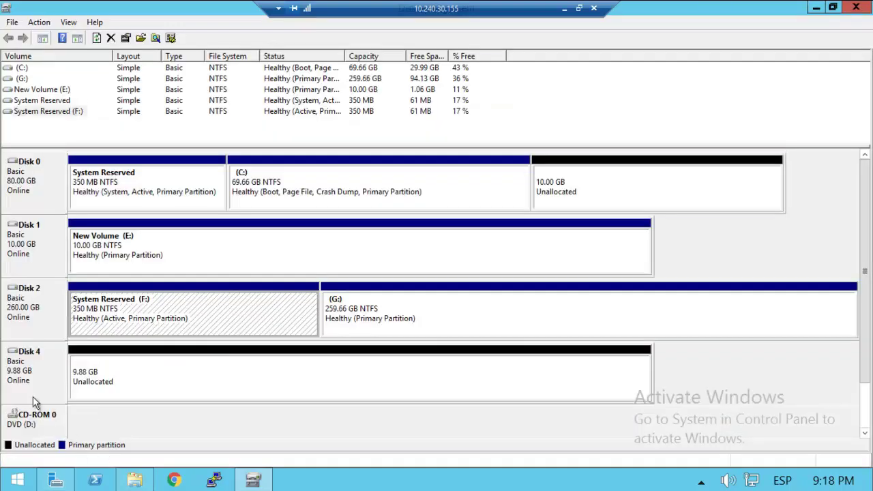
key("alt+Tab")
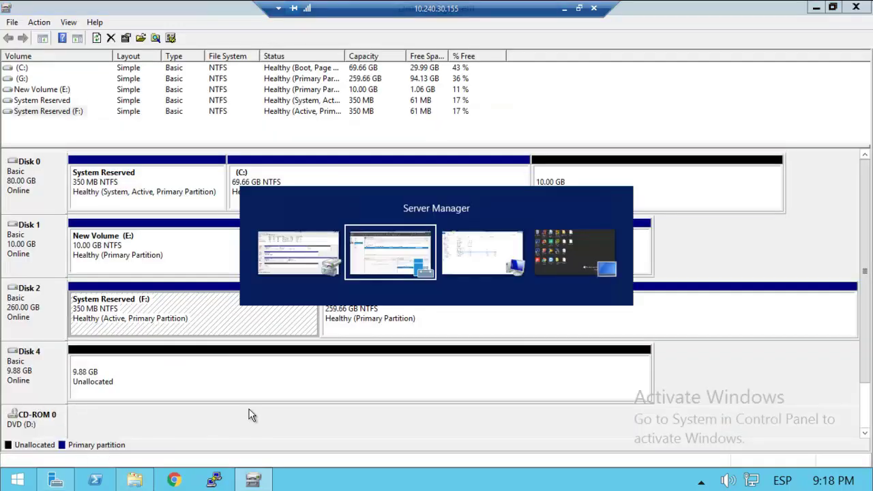
right_click(629, 389)
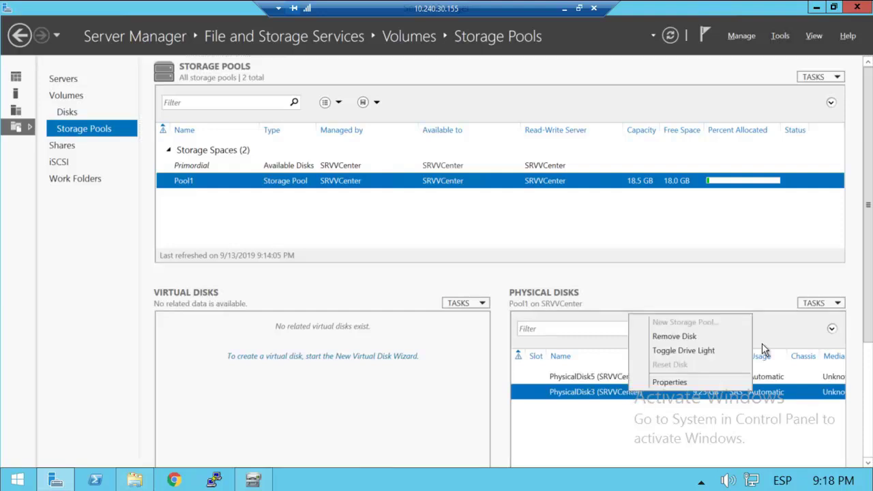
left_click(690, 337)
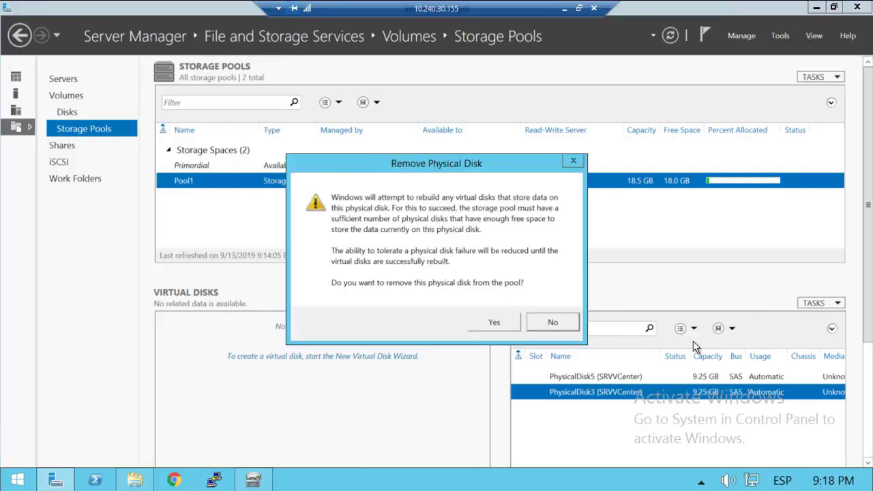
left_click(499, 322)
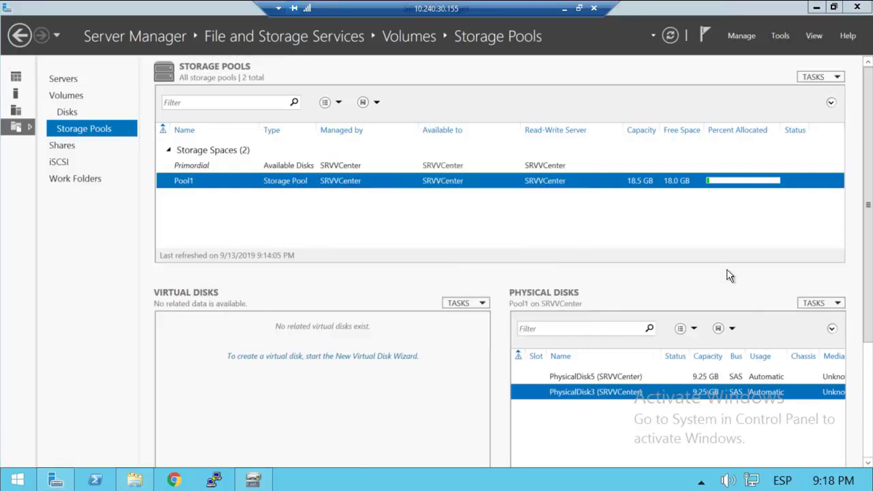
Check the released disks in Disk Management and remove PhysicalDisk5 from the Pool1 storage pool
left_click(607, 378)
key("alt+Tab")
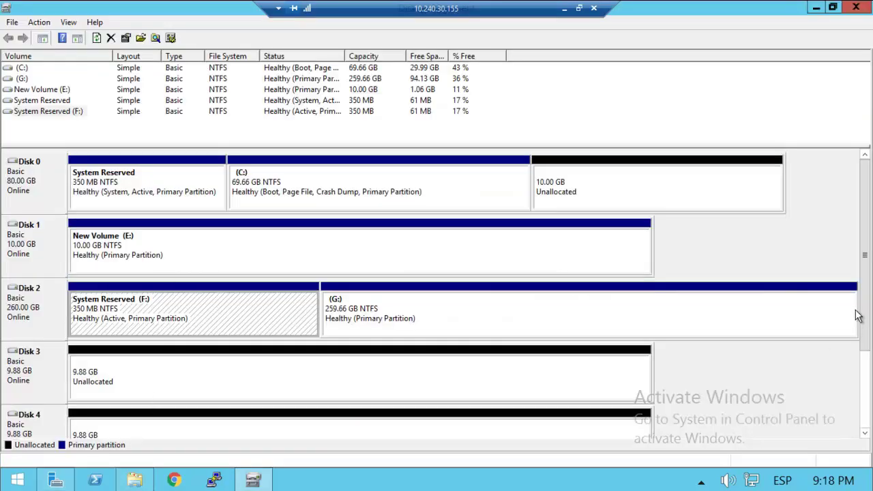
scroll(859, 314, "down", 1)
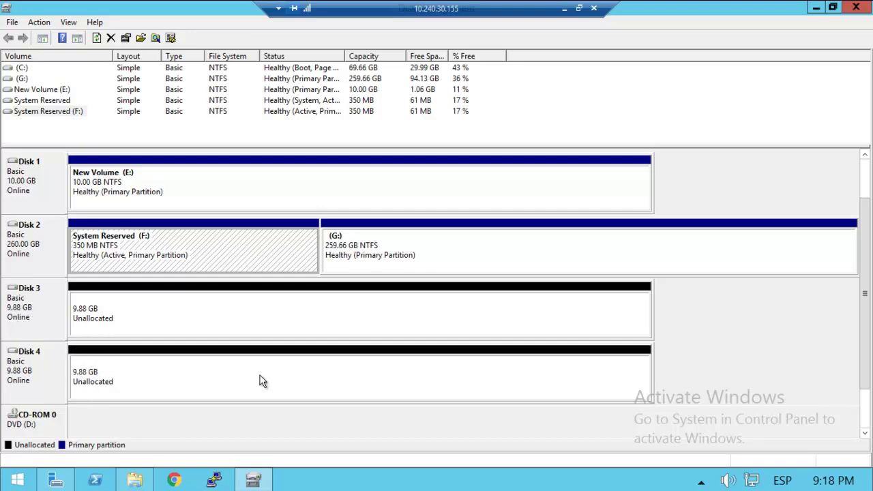
key("alt+Tab")
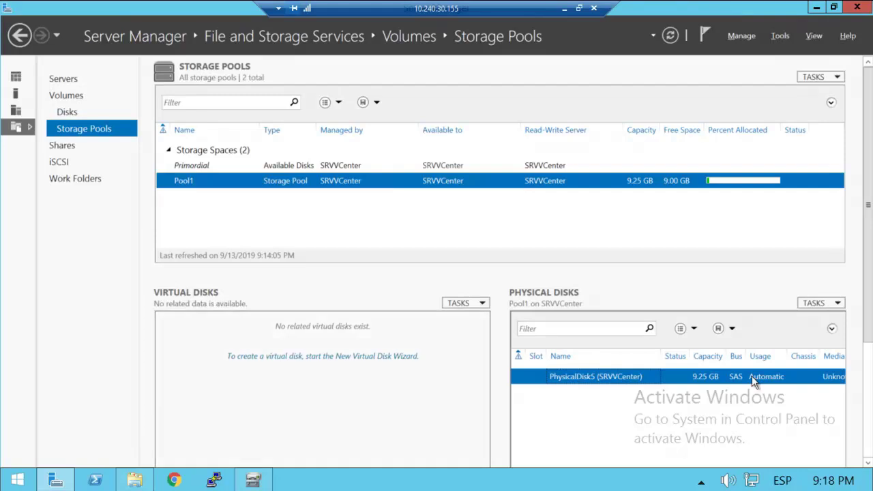
right_click(637, 377)
left_click(710, 399)
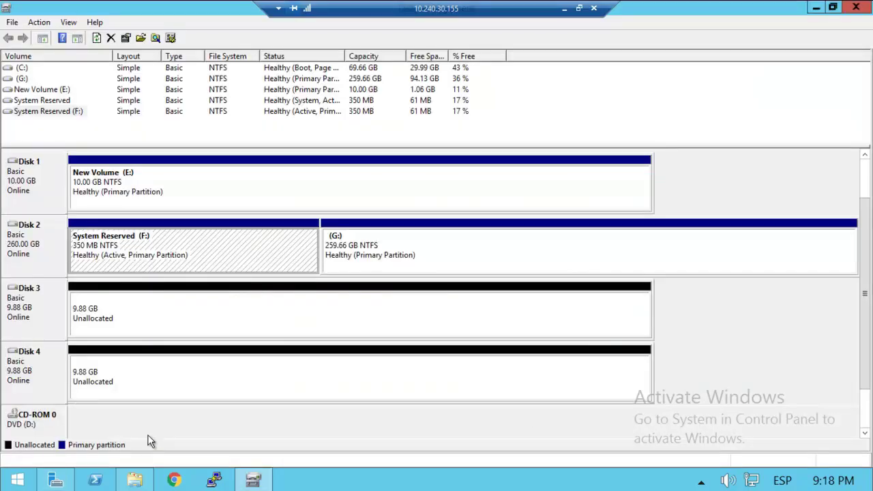
key("alt+Tab")
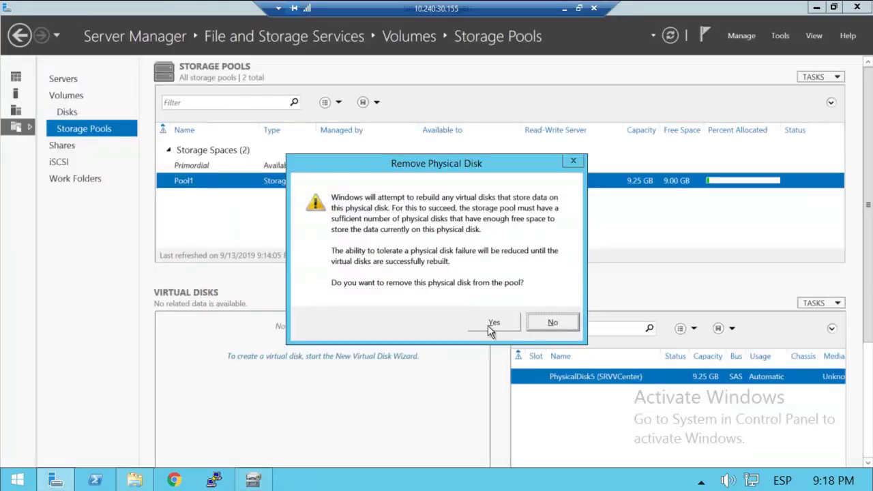
left_click(490, 326)
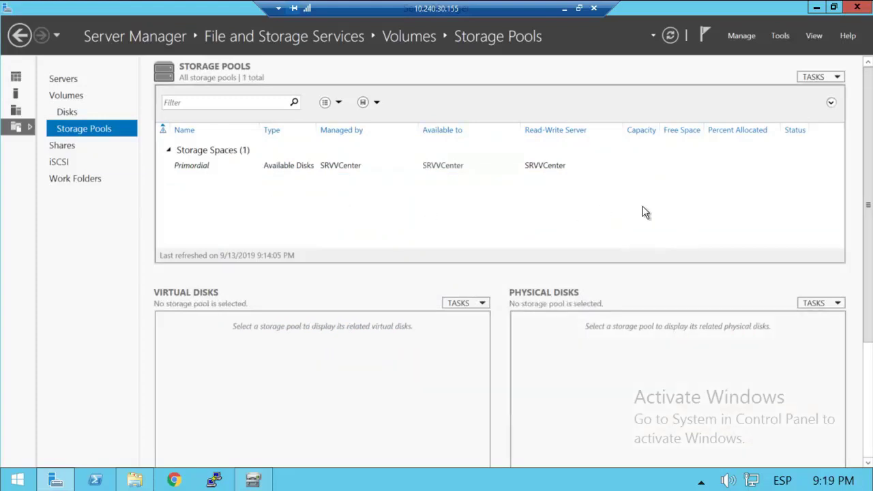
Switch to Disk Management, review the released disks and rescan the server's disks
key("alt+Tab")
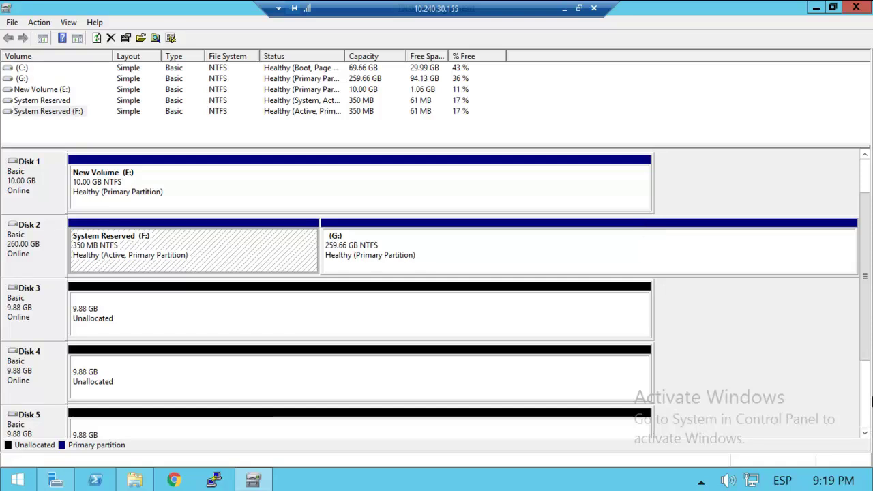
left_click_drag(866, 339, 871, 361)
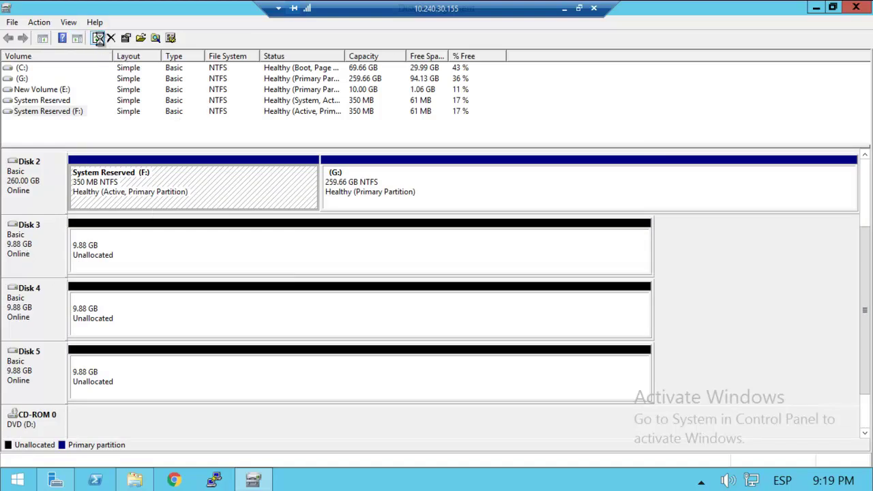
left_click(39, 24)
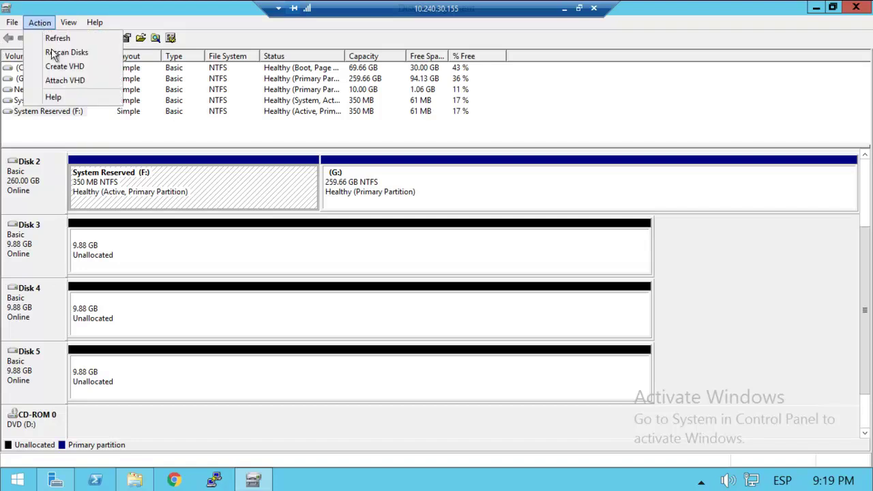
left_click(89, 56)
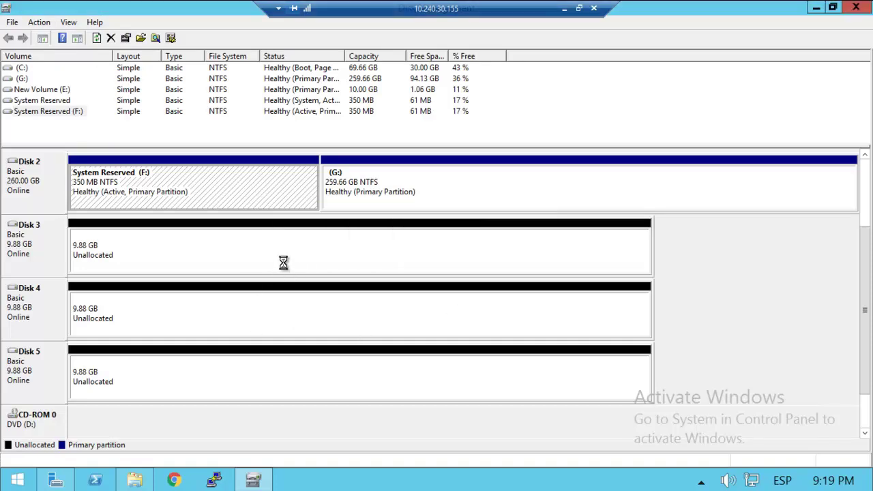
Take Disk 3, Disk 4 and Disk 5 offline in Disk Management
right_click(29, 251)
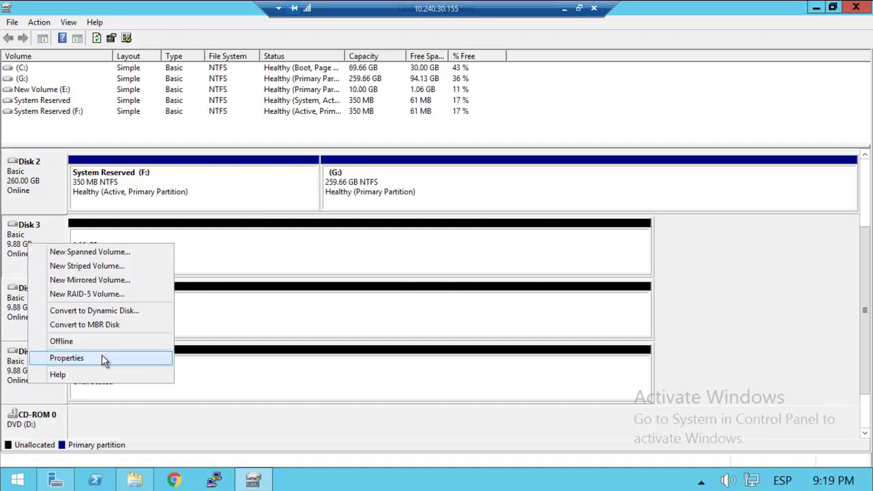
left_click(123, 348)
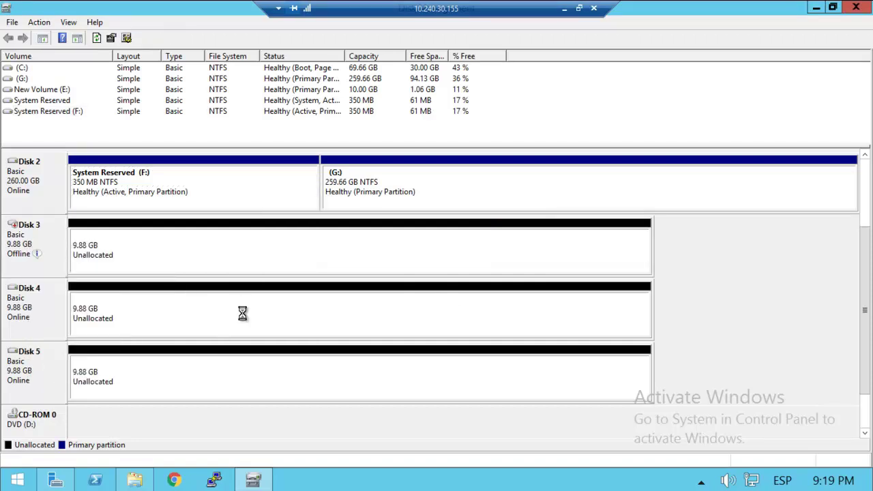
right_click(37, 298)
left_click(95, 396)
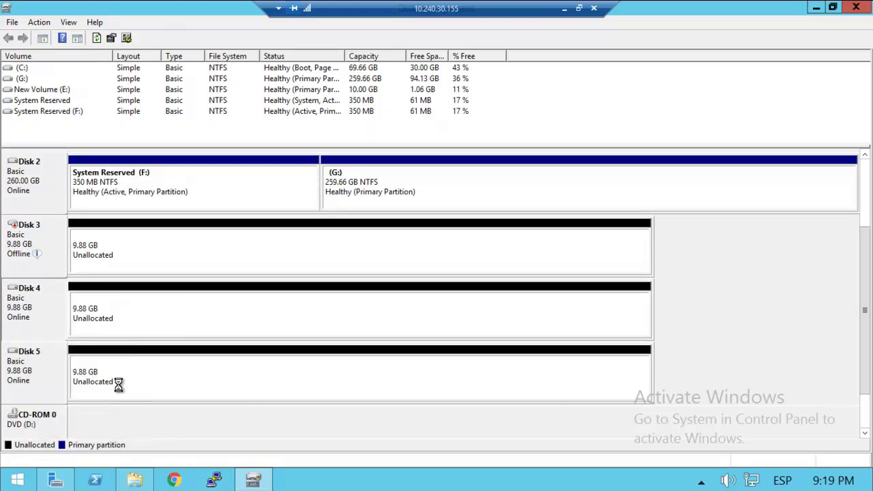
right_click(52, 365)
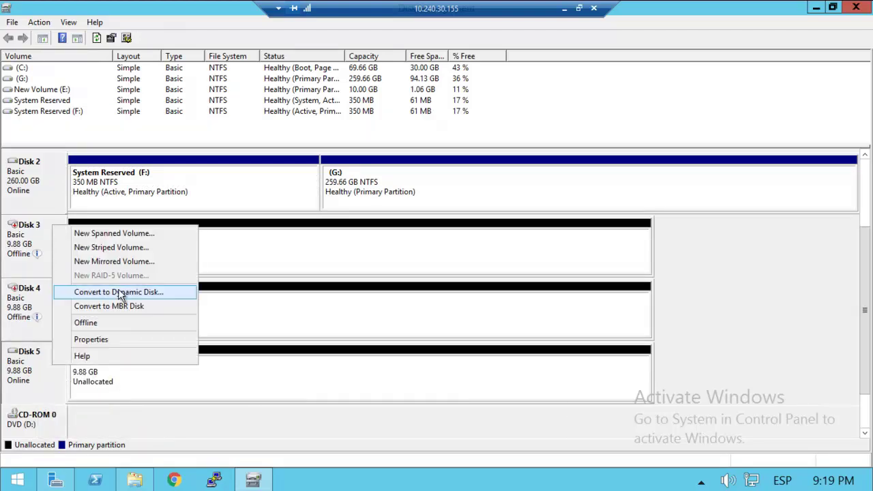
left_click(123, 326)
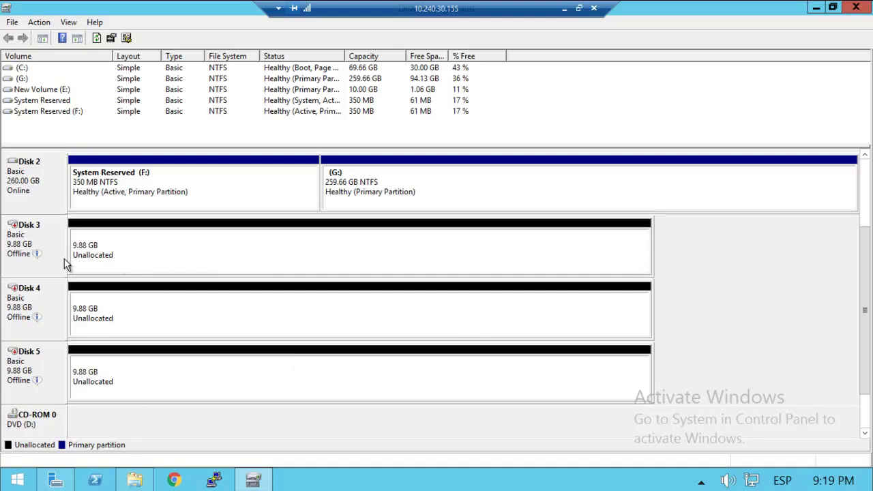
Examine Disk 3's device properties for its bus number, target ID and LUN, leaving them unchanged
right_click(49, 232)
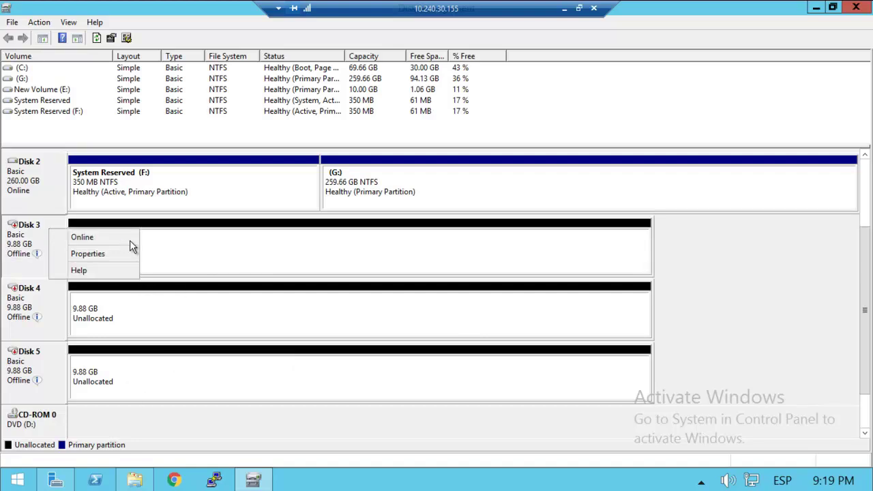
left_click(135, 254)
left_click_drag(230, 96, 232, 95)
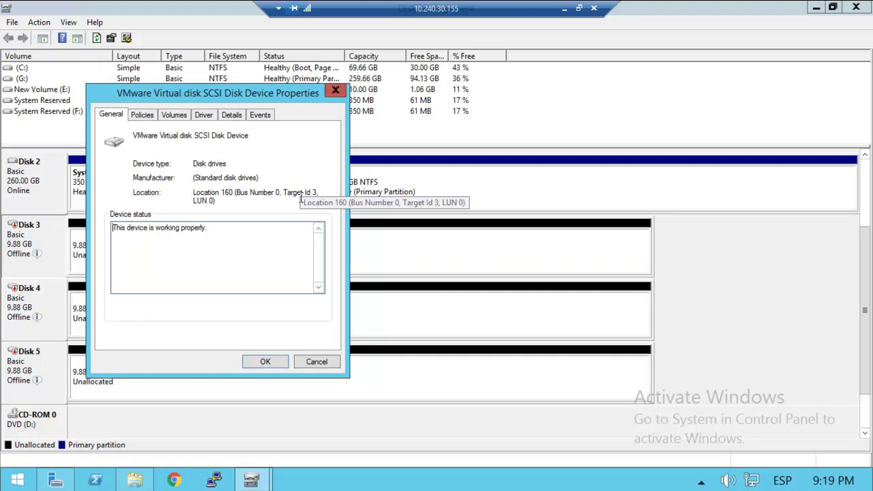
left_click_drag(319, 194, 195, 203)
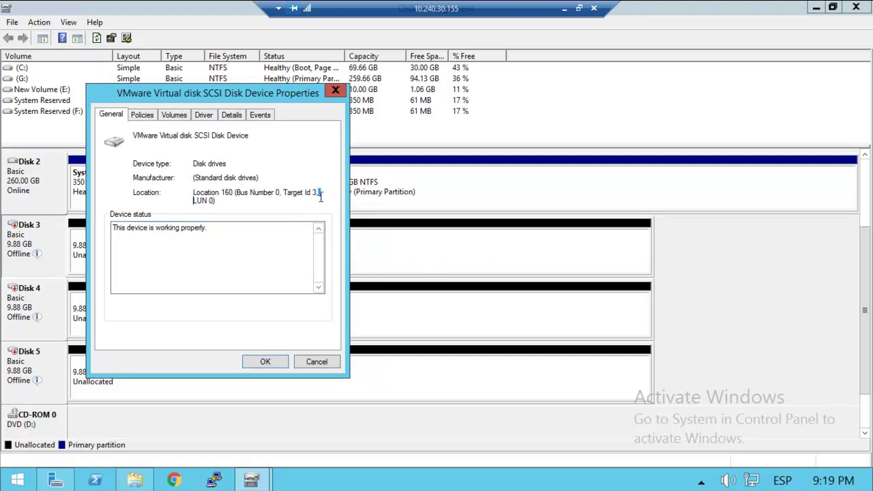
left_click_drag(231, 202, 192, 191)
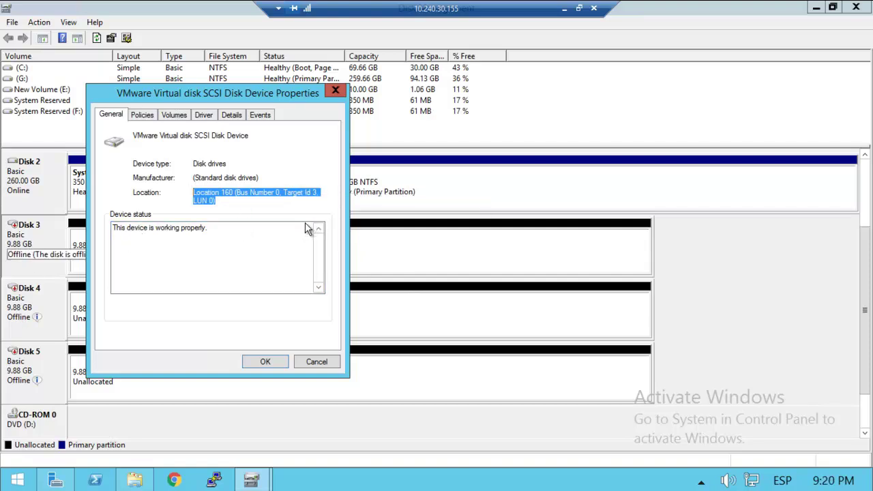
left_click(324, 364)
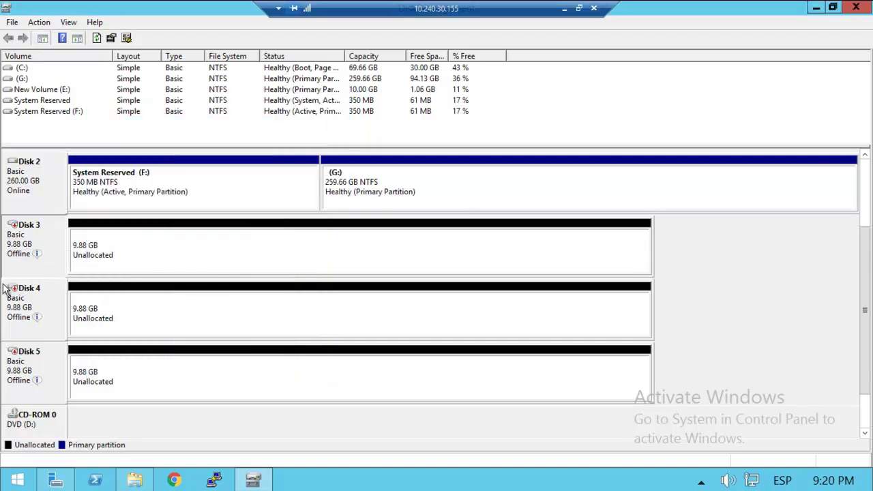
Examine the device properties of Disk 4 and Disk 5 for their bus location and target IDs
right_click(54, 295)
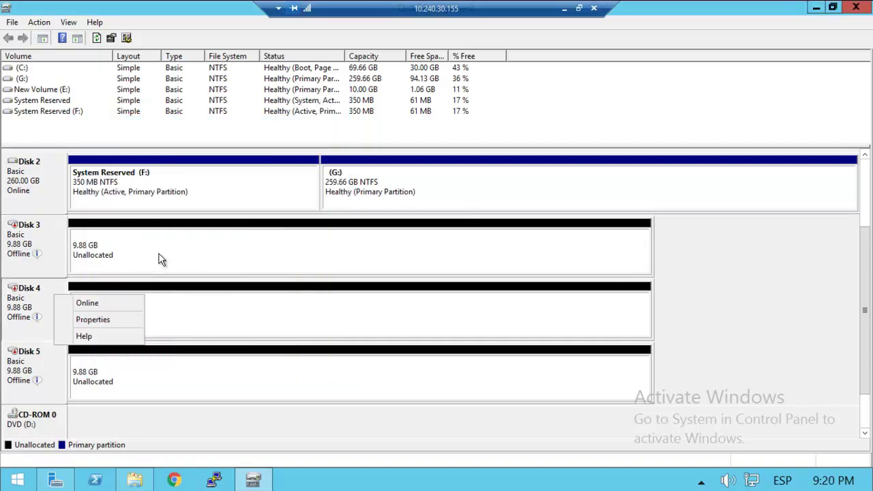
left_click(120, 320)
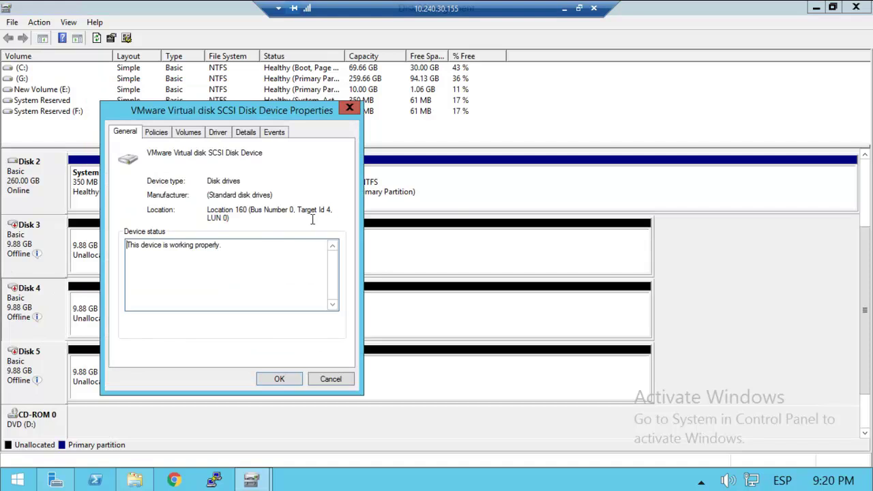
left_click(334, 380)
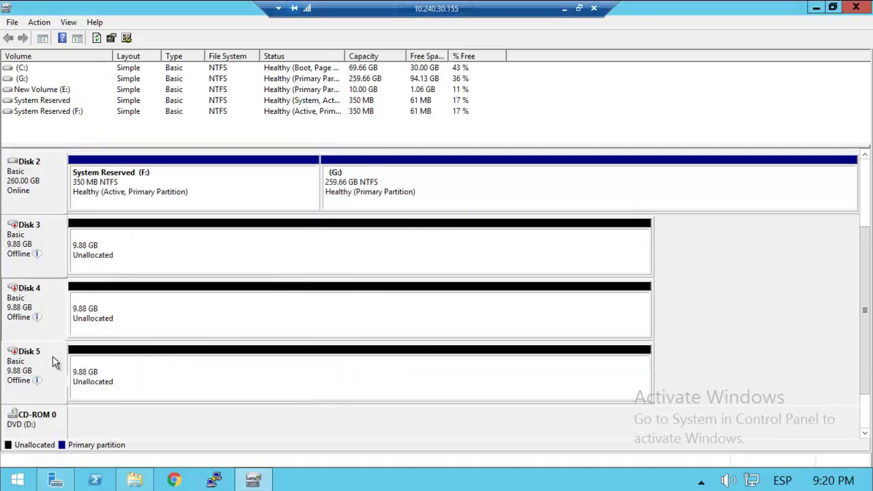
right_click(54, 358)
left_click(126, 383)
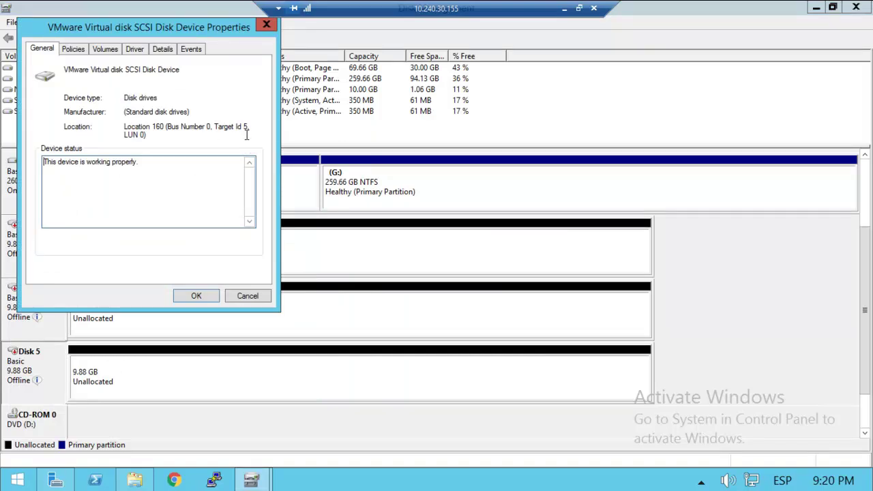
Close Disk 5's device properties without changes and review the drives listed under This PC in File Explorer
left_click(265, 298)
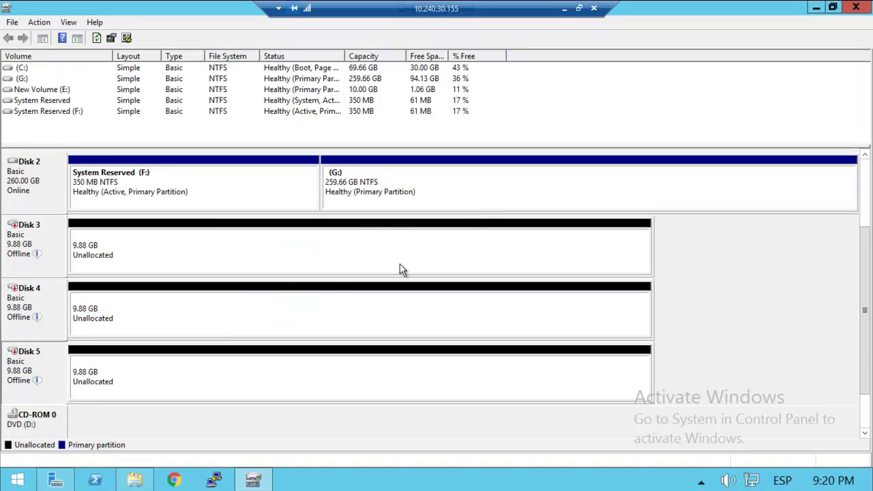
key("alt+Tab")
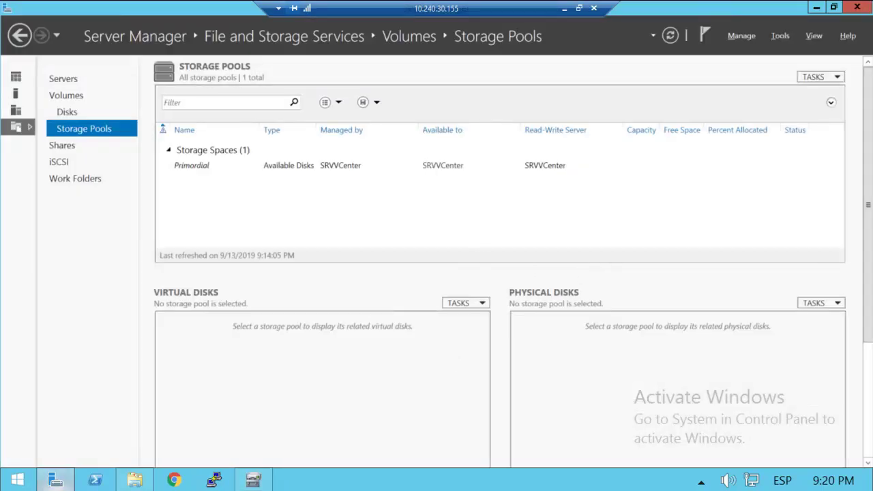
left_click(135, 480)
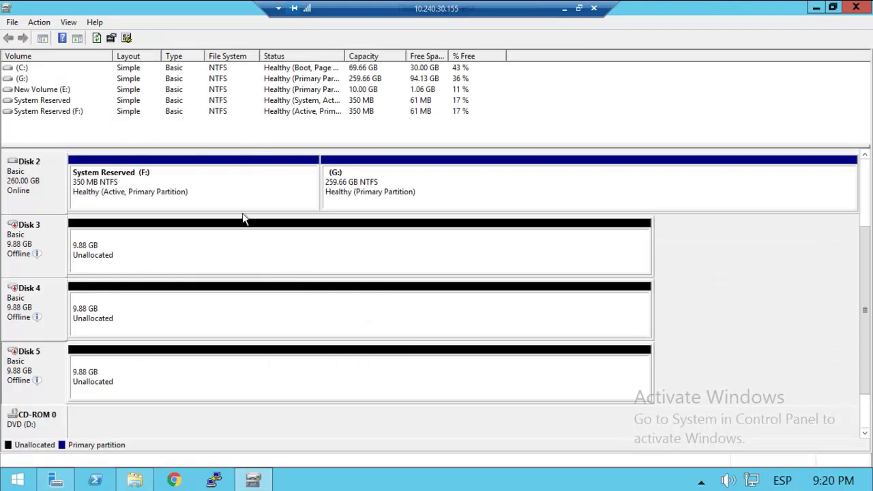
left_click(135, 480)
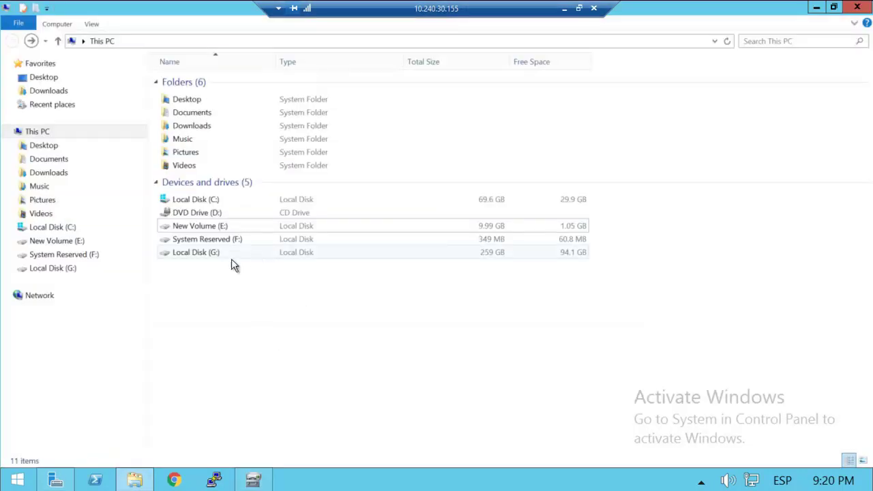
left_click(209, 255)
left_click(230, 240)
key("Up")
key("Up")
key("Up")
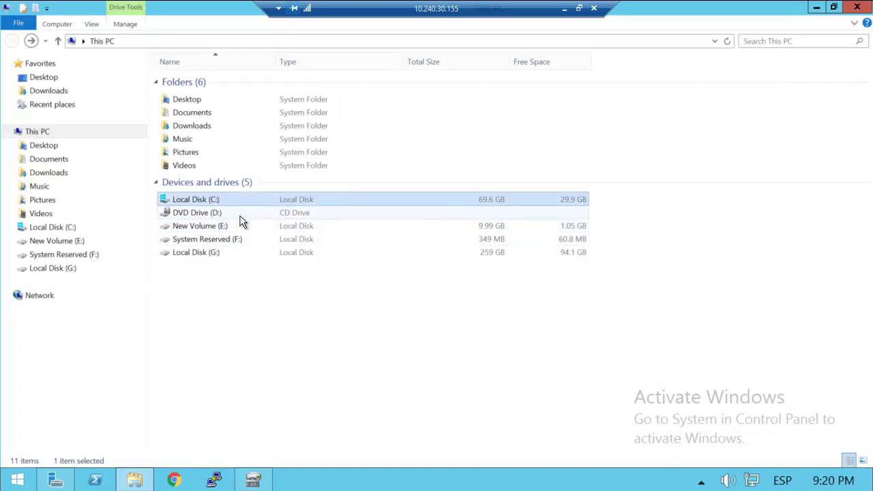
key("Down")
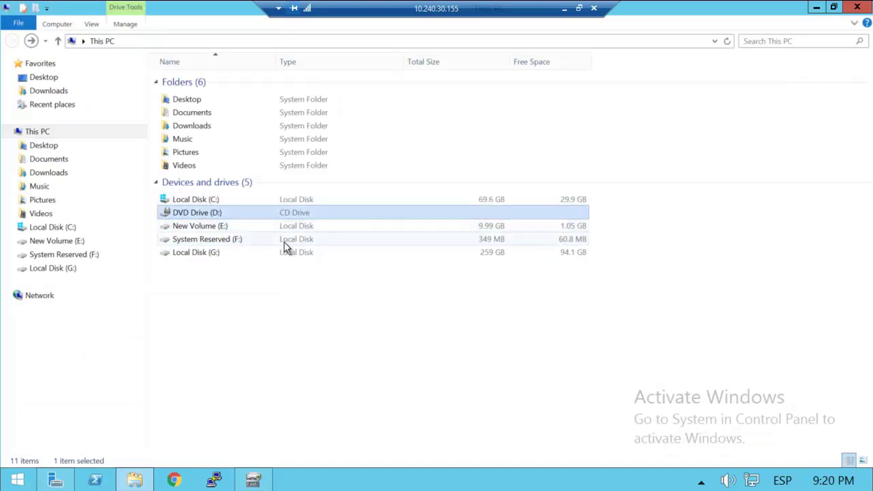